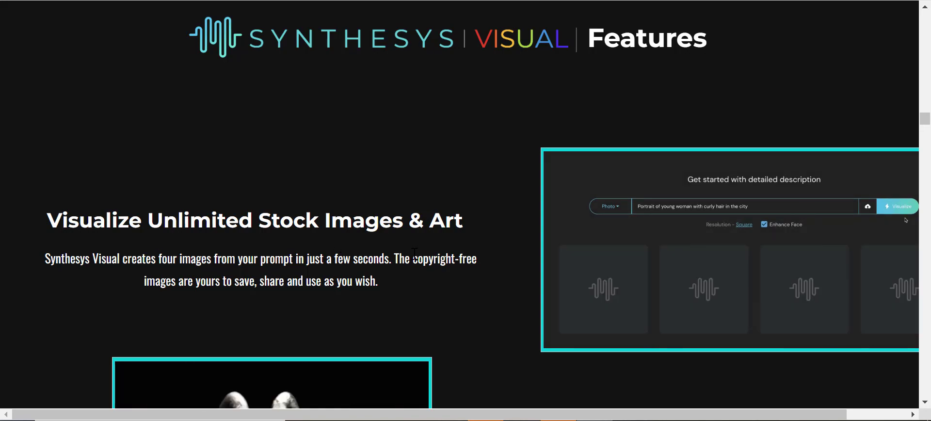
Scroll through the Synthesys Visual features page to review the available image features
scroll(415, 255, down, 3)
scroll(565, 263, down, 6)
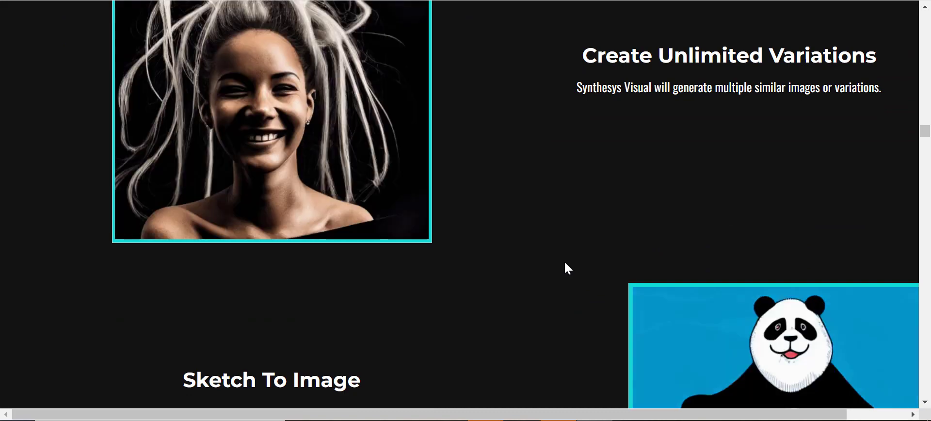
scroll(512, 285, down, 4)
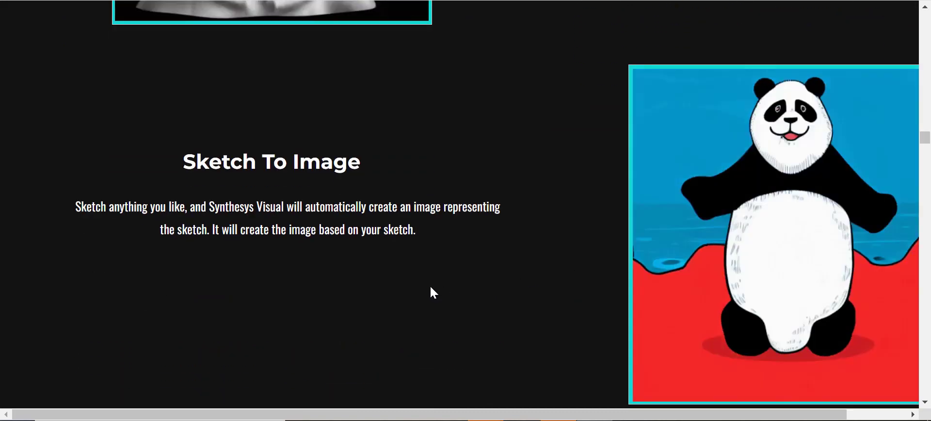
scroll(430, 291, down, 6)
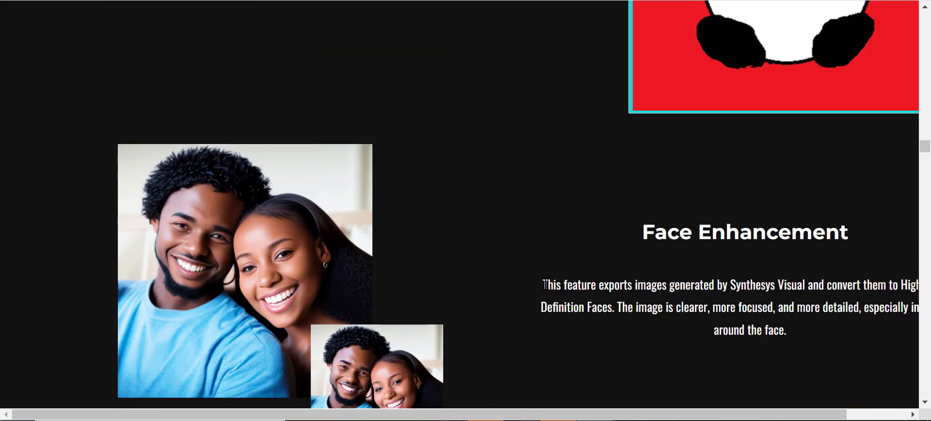
scroll(546, 283, down, 5)
scroll(545, 284, down, 4)
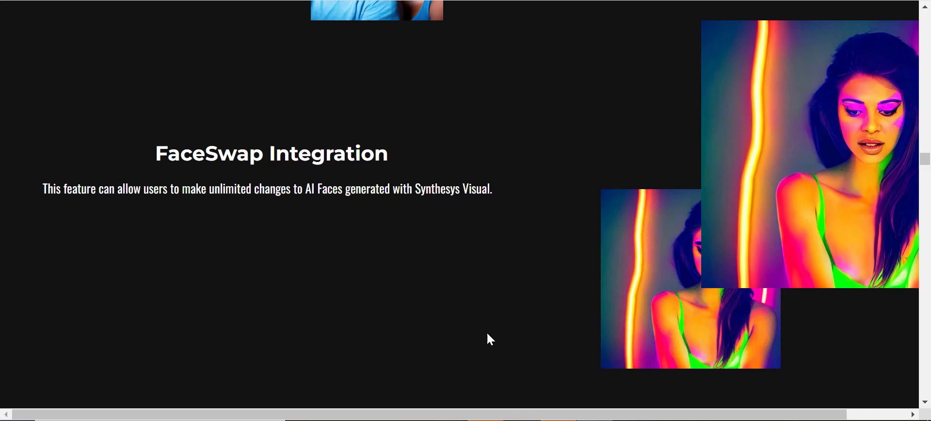
scroll(528, 327, down, 7)
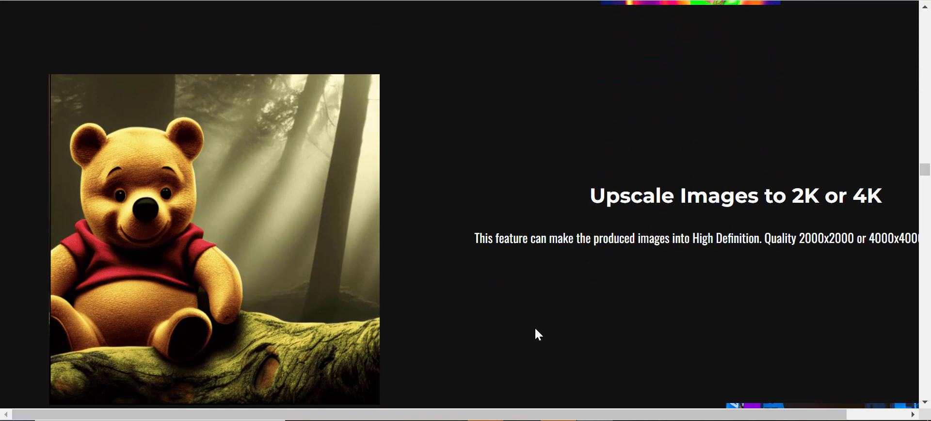
scroll(500, 297, down, 6)
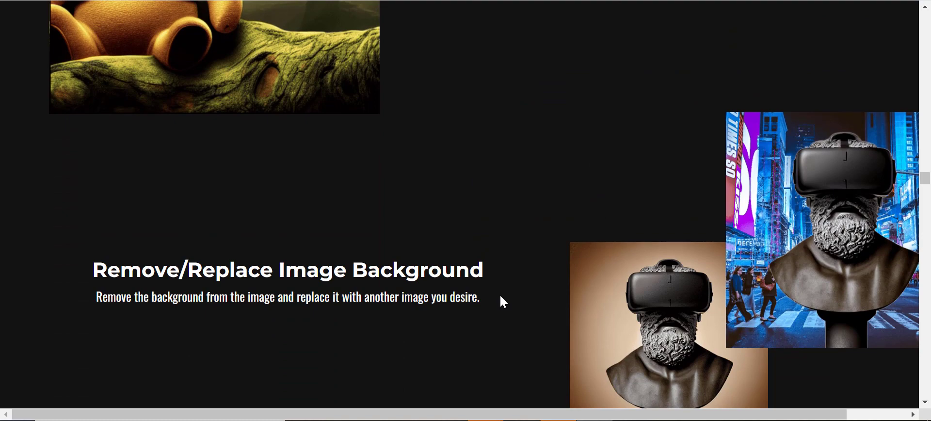
scroll(505, 295, down, 7)
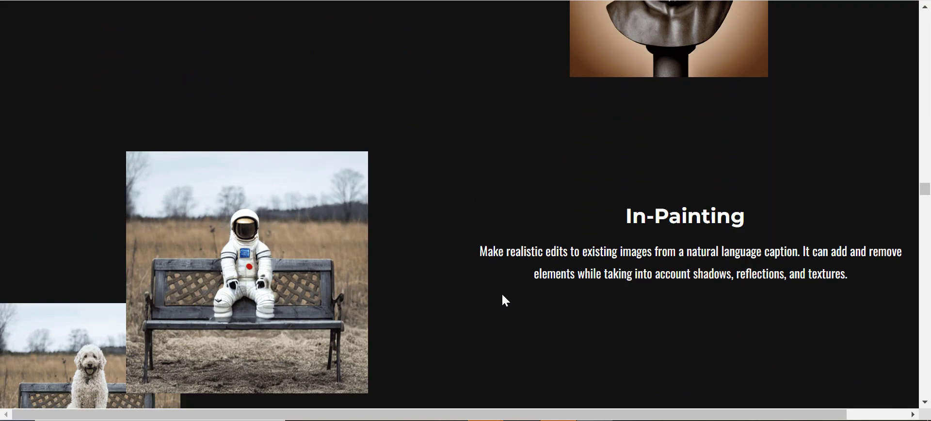
scroll(499, 294, down, 7)
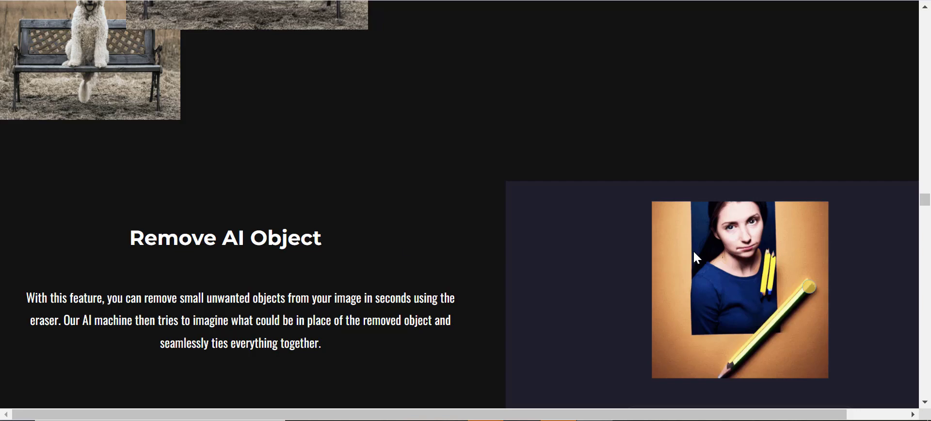
scroll(571, 244, down, 7)
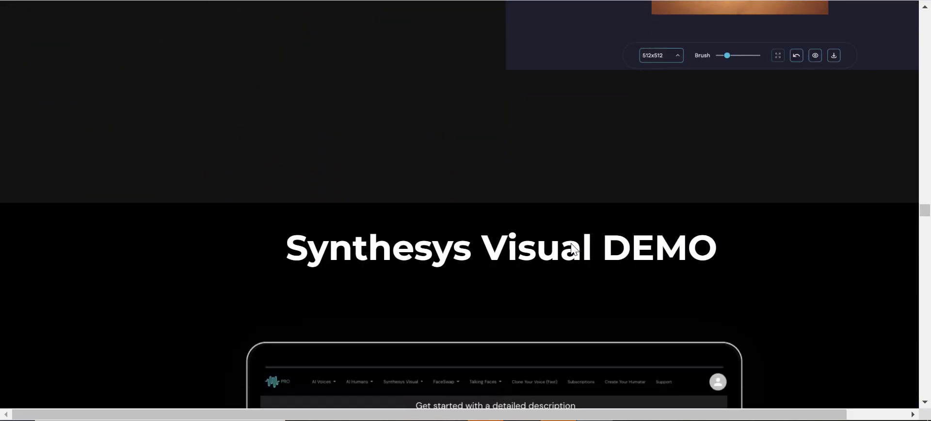
scroll(572, 247, up, 4)
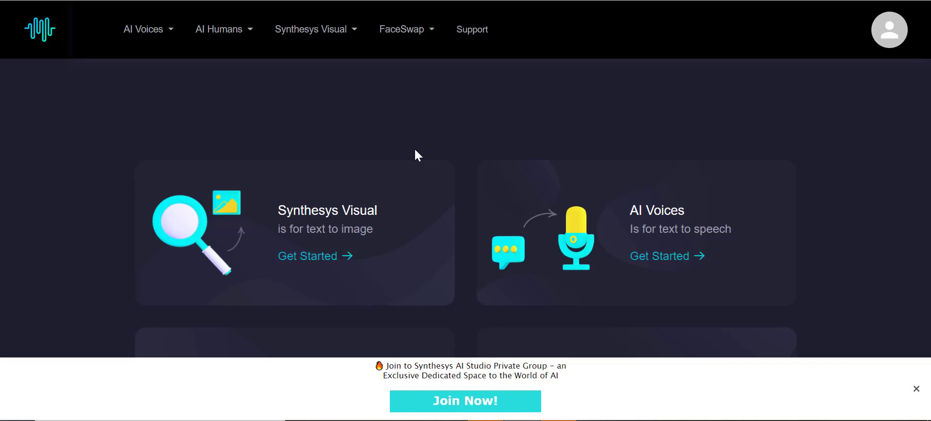
Open the Synthesys Visual text-to-image generator from the dashboard
click(338, 253)
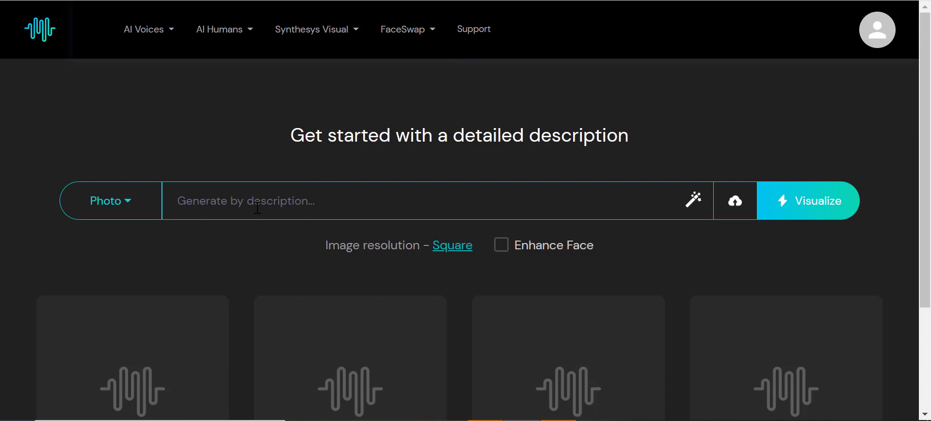
scroll(216, 243, down, 3)
scroll(210, 239, up, 2)
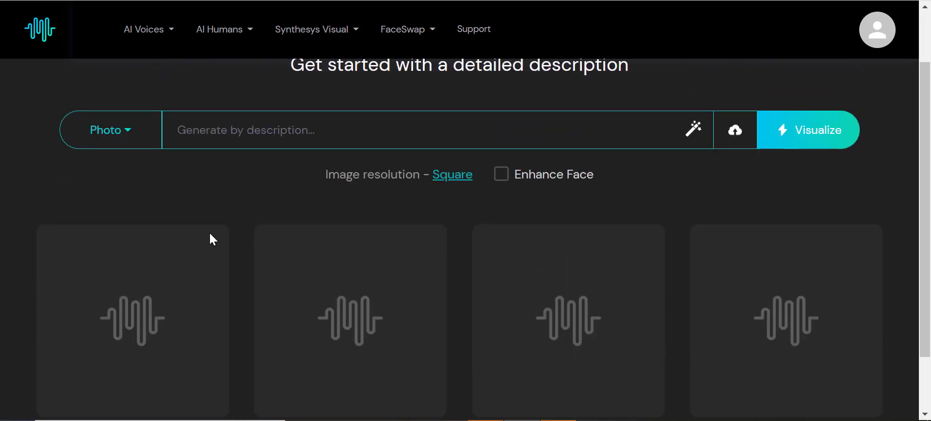
scroll(154, 187, up, 2)
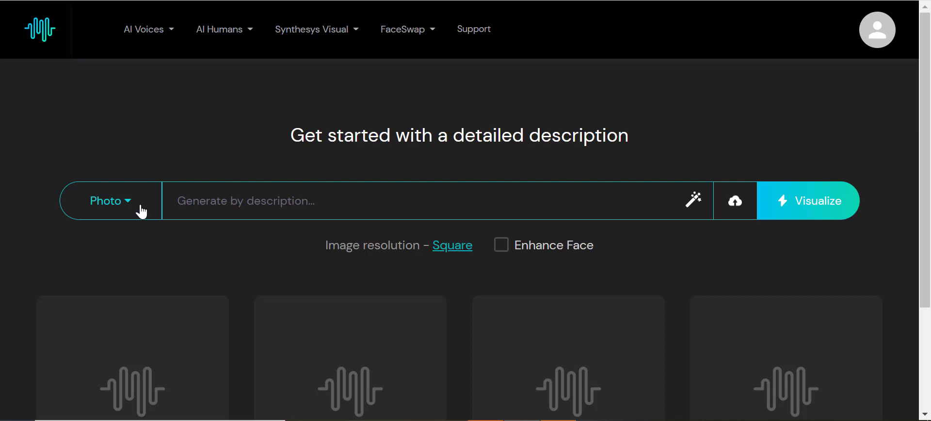
Browse the list of available image style options for the prompt
click(125, 212)
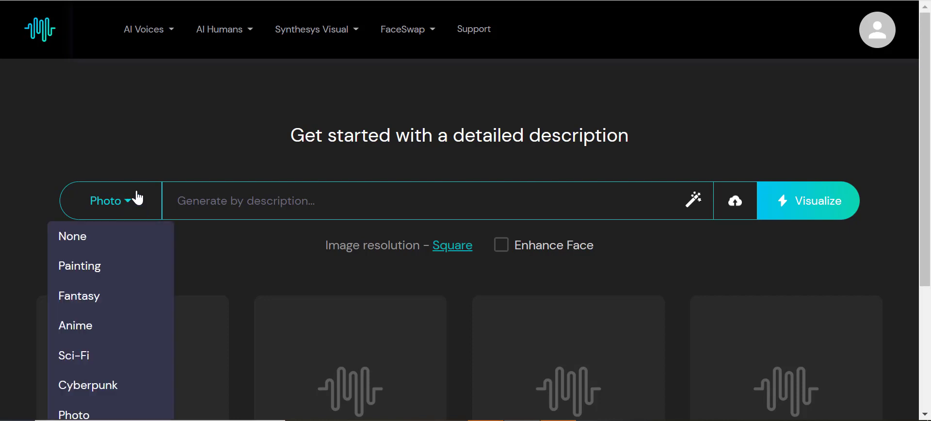
scroll(131, 201, down, 3)
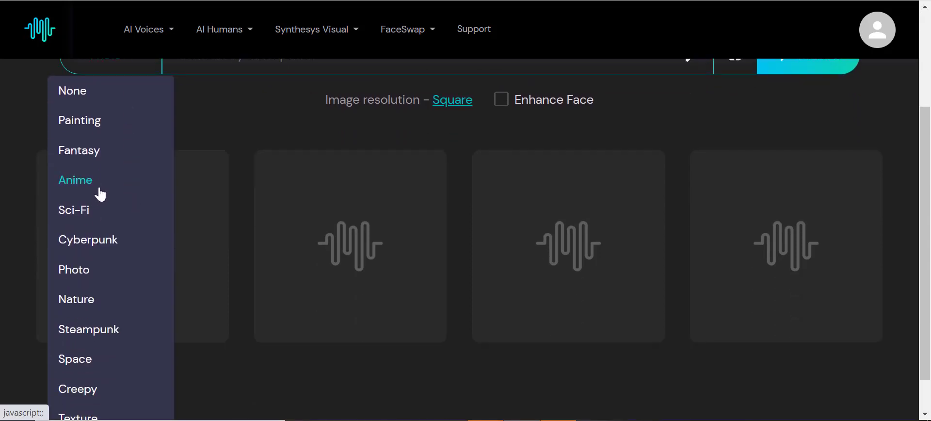
scroll(99, 193, up, 1)
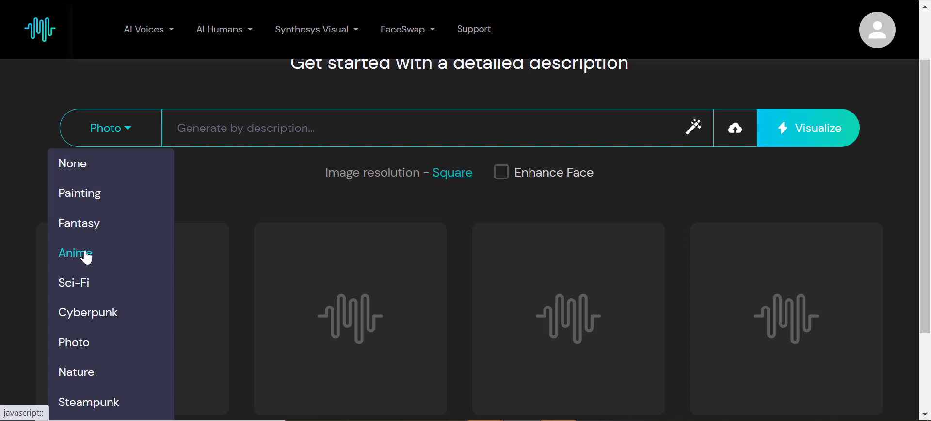
scroll(86, 256, down, 1)
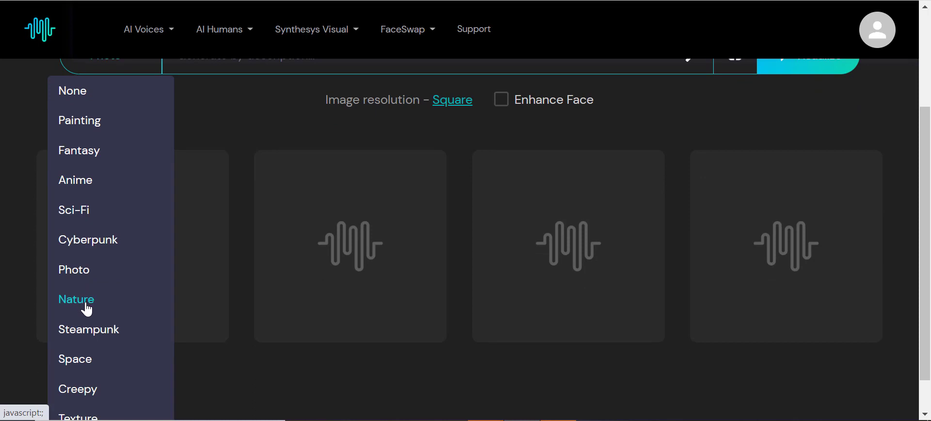
scroll(87, 308, down, 1)
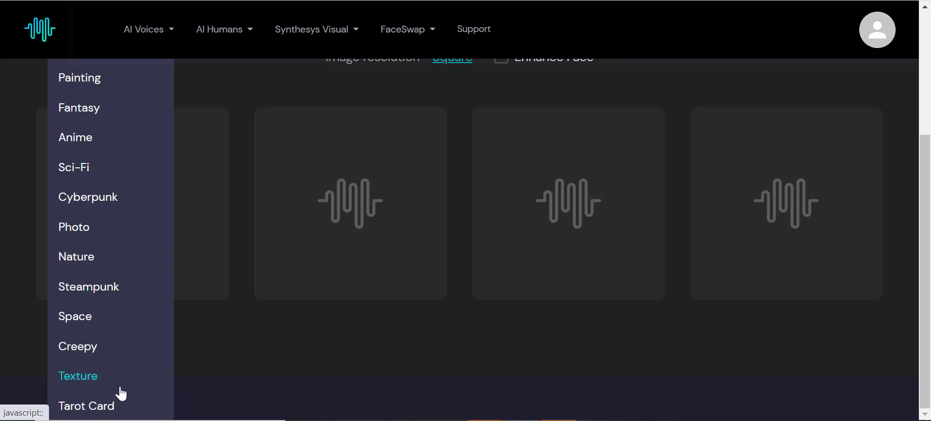
scroll(145, 383, up, 4)
Enter the description 'Bear Riding a Bike' and generate images with the Photo style
click(458, 206)
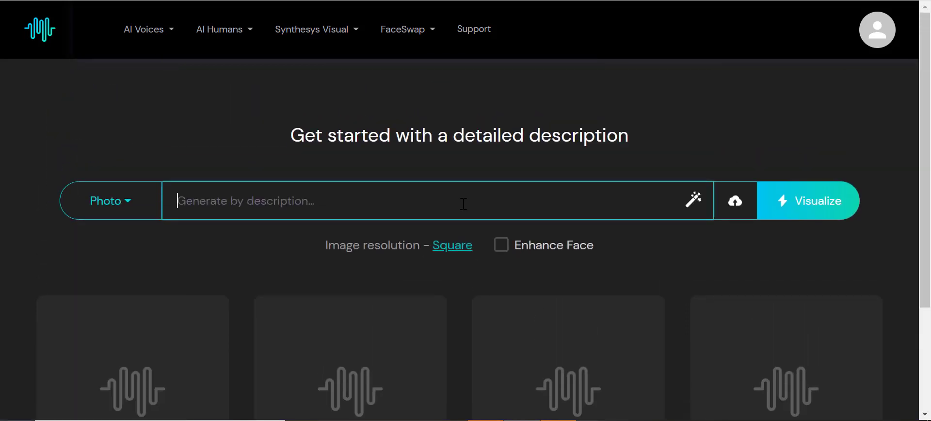
text(Bear)
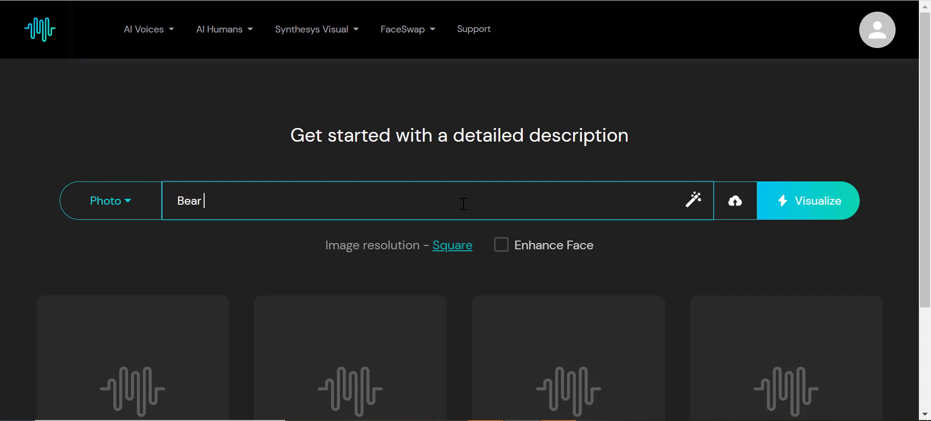
text( Riding a Bike)
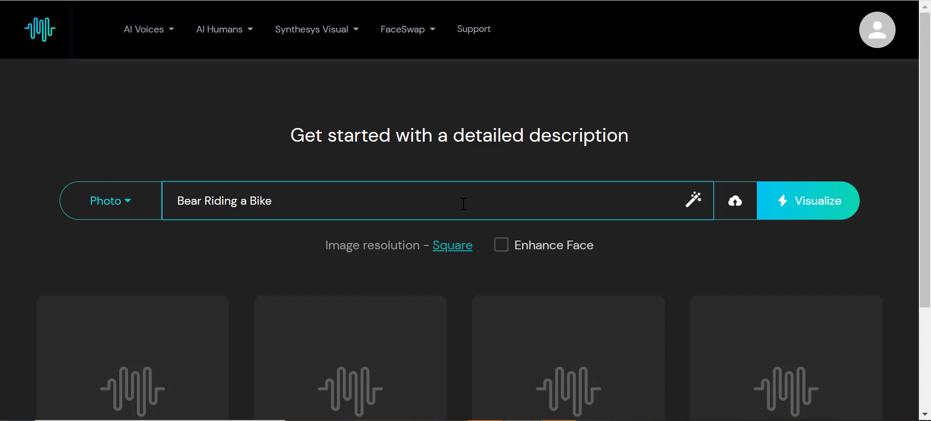
key(Return)
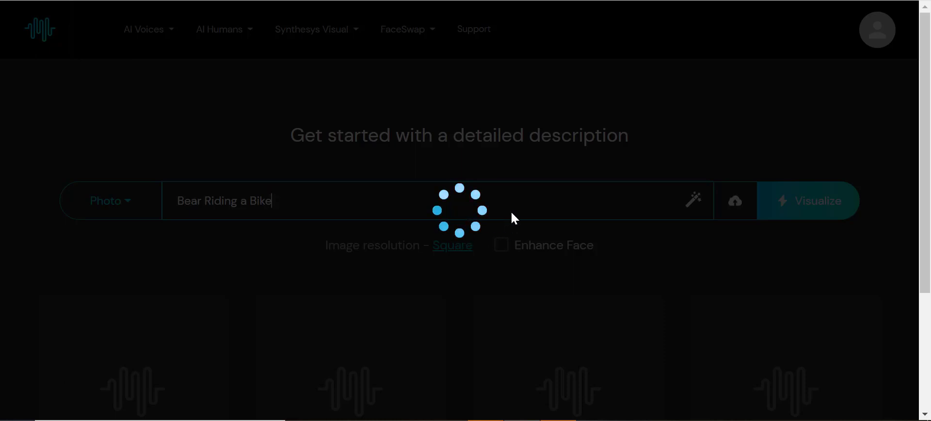
Review the four generated bear images
scroll(530, 72, down, 3)
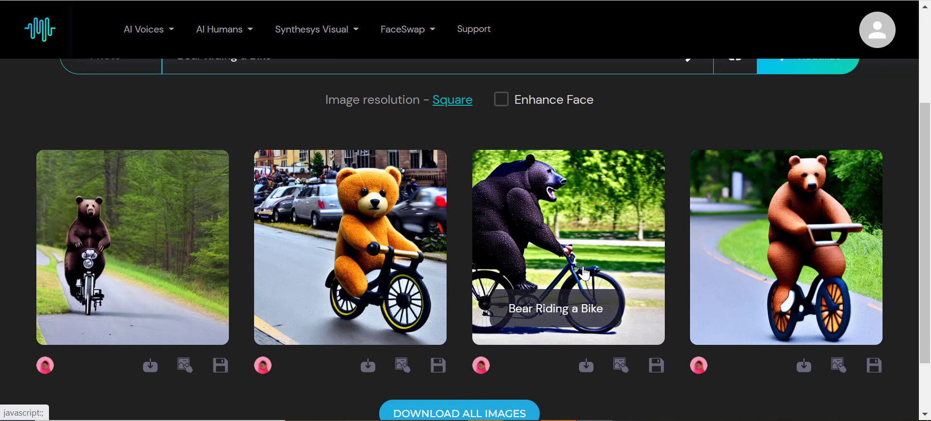
scroll(586, 270, down, 1)
scroll(588, 273, up, 2)
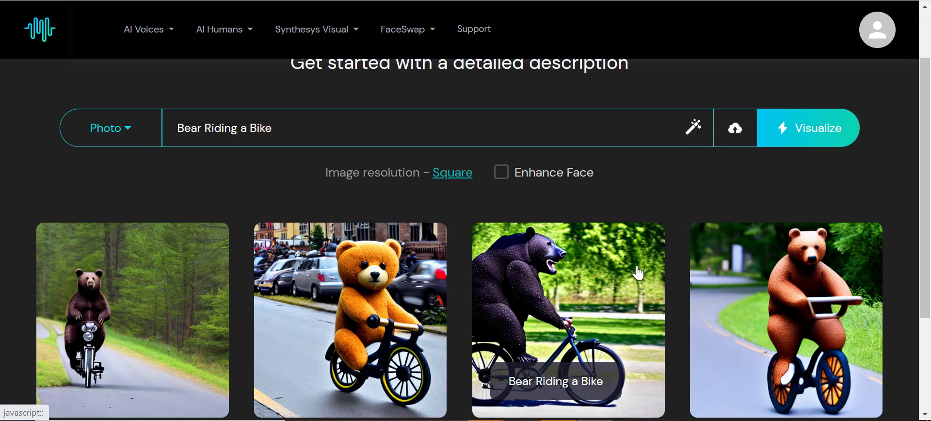
scroll(662, 291, down, 2)
scroll(665, 299, up, 2)
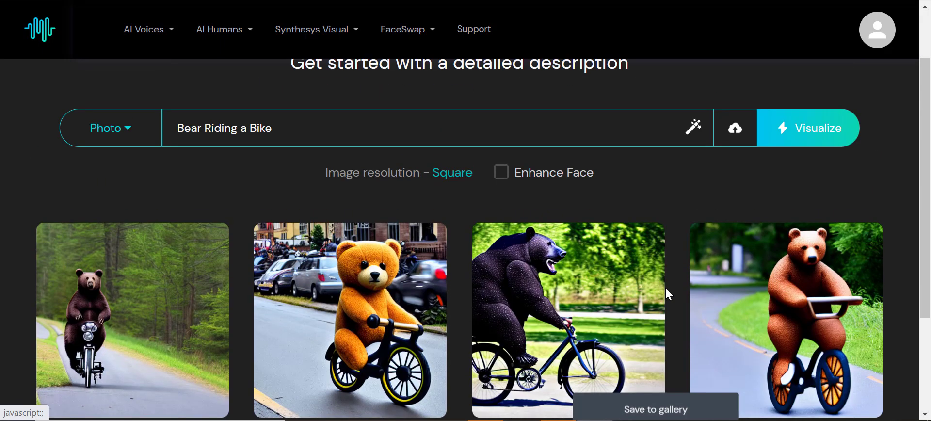
scroll(638, 278, up, 1)
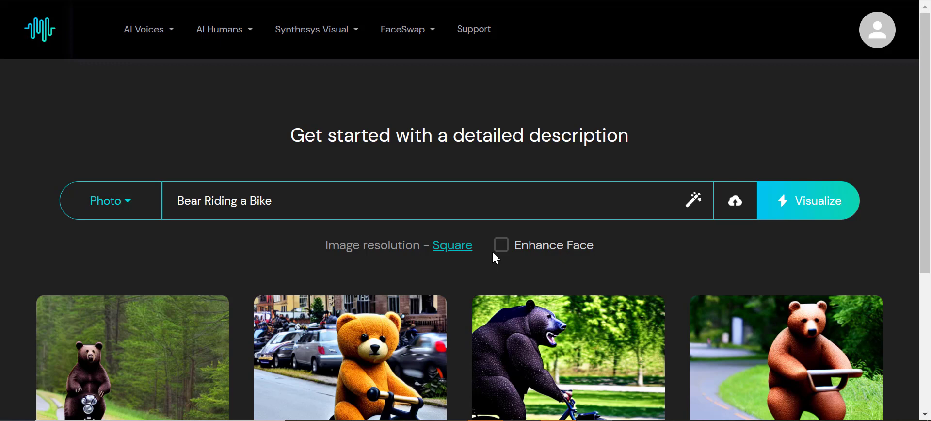
scroll(506, 254, down, 2)
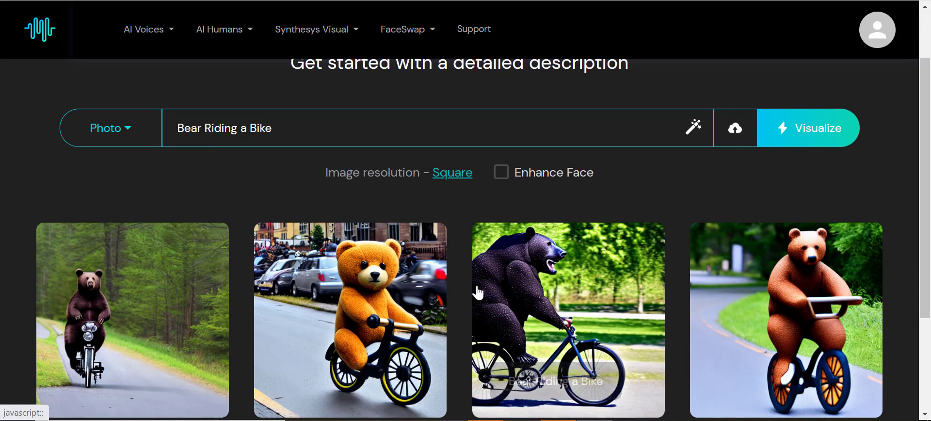
Enable the Enhance Face option
click(506, 177)
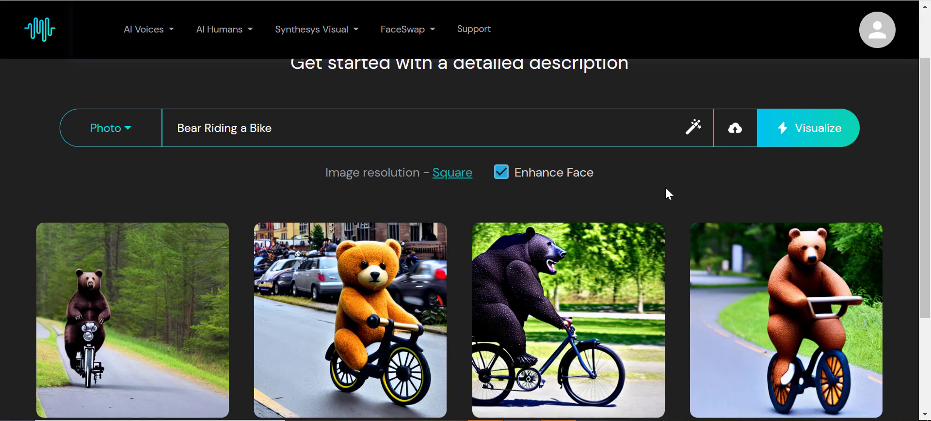
Open the prompt builder and enter 'Bear riding a Bike' as the Image Object
click(694, 134)
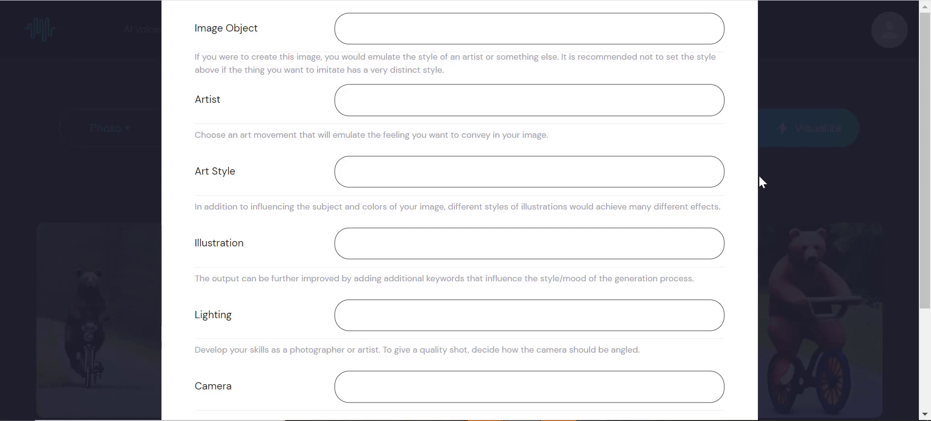
click(597, 30)
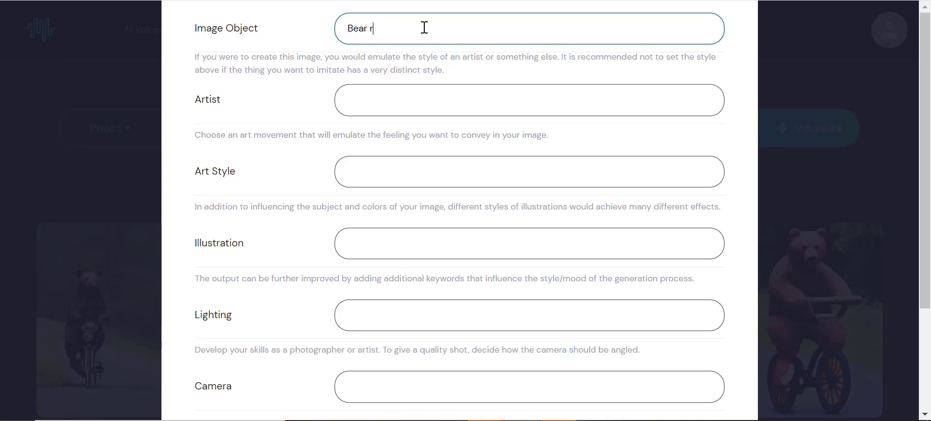
text(ding a Bike)
Set the Artist to Salvador Dali and the Art Style to Pop Art
click(538, 104)
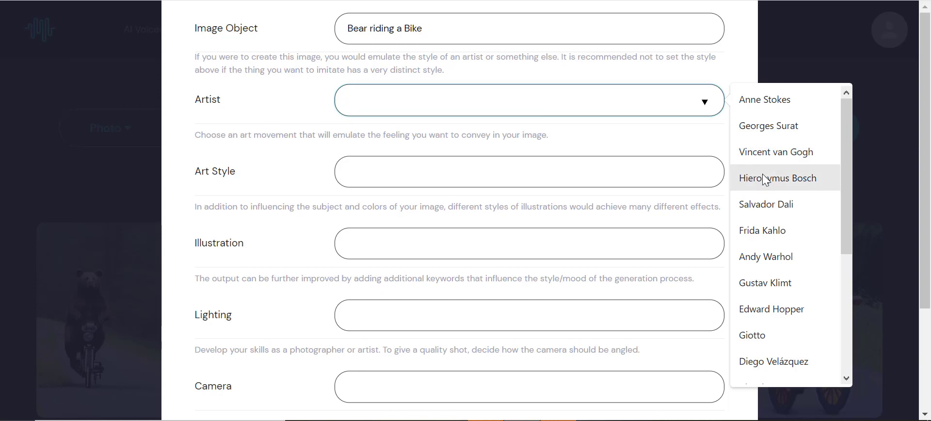
click(770, 206)
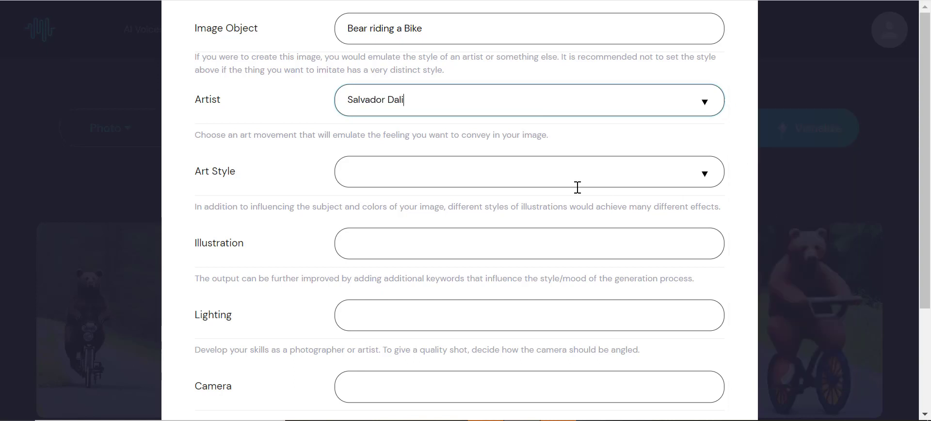
click(473, 177)
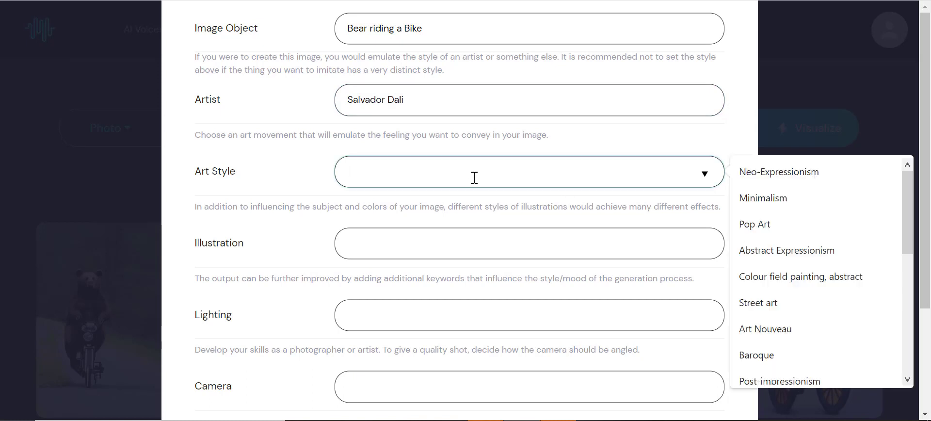
click(755, 234)
Set the Illustration option to Patent drawing
scroll(546, 196, down, 3)
click(521, 110)
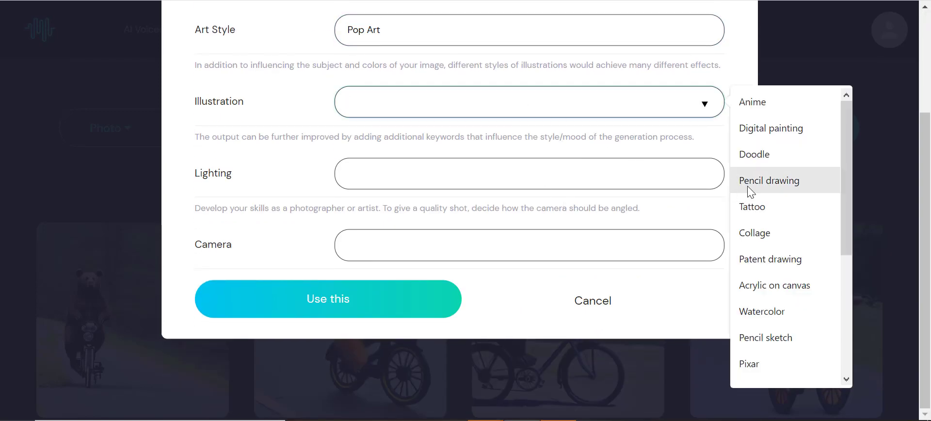
click(780, 259)
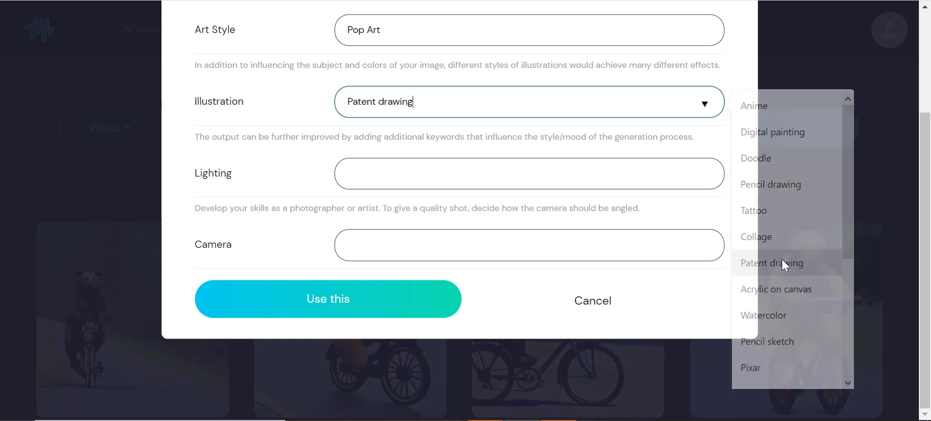
Set the Lighting to Cinematic and the Camera to Dutch angle, then apply the built prompt
click(624, 176)
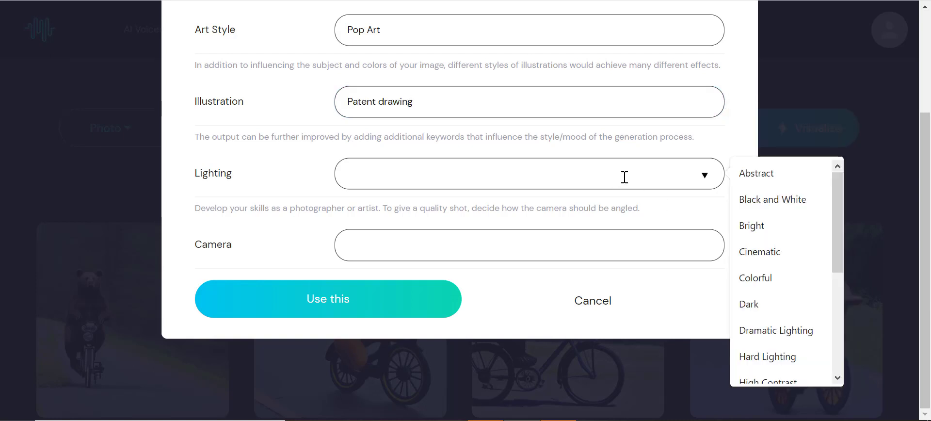
click(759, 253)
click(573, 240)
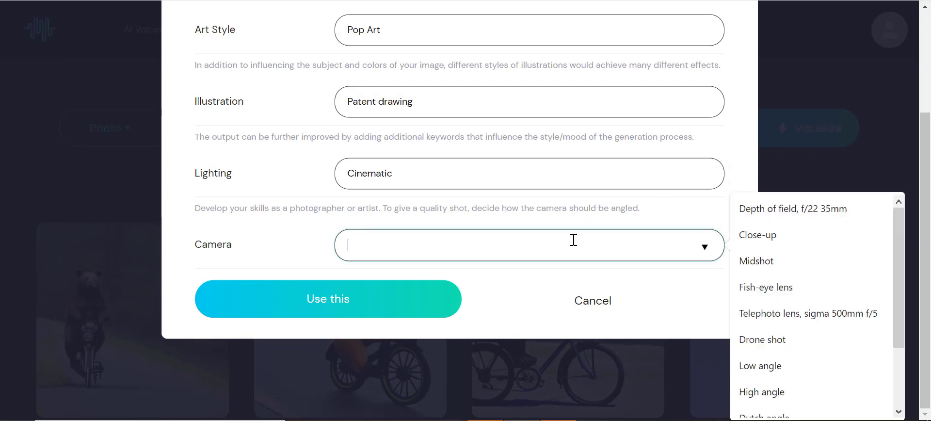
scroll(784, 312, down, 3)
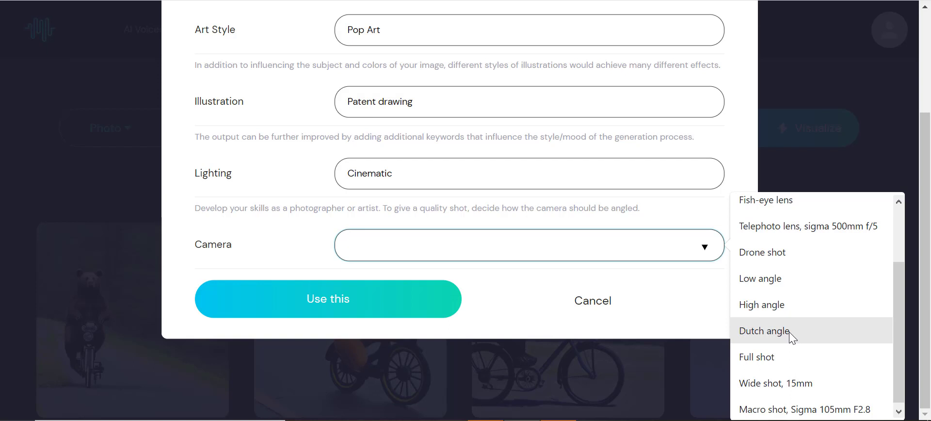
click(790, 331)
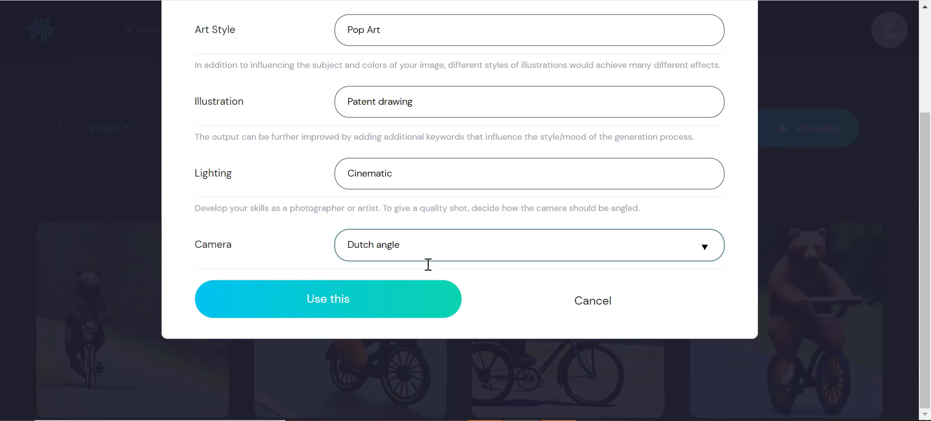
click(416, 303)
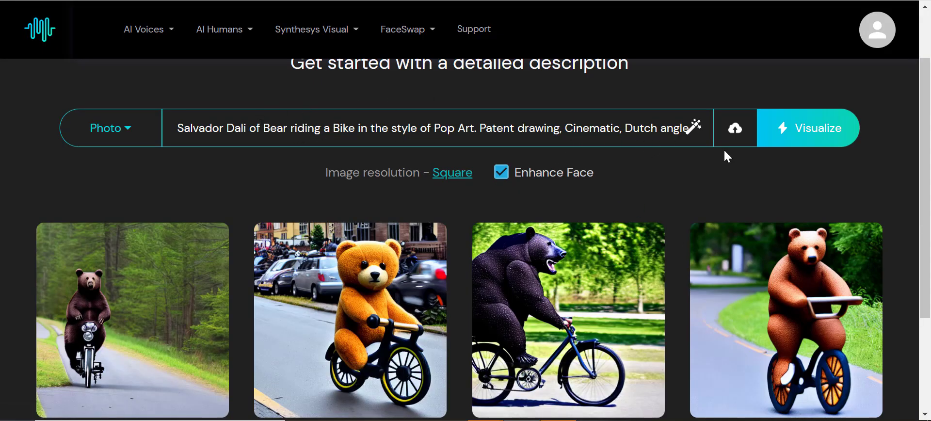
Generate images from the Salvador Dali pop-art bear prompt
click(786, 137)
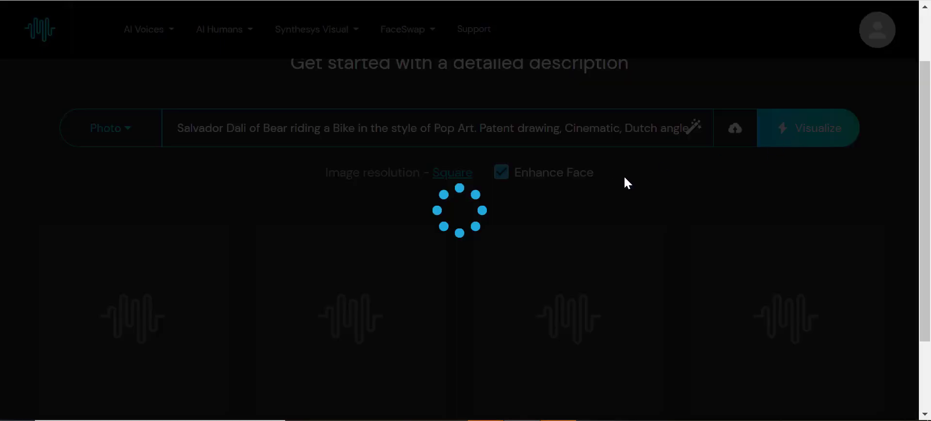
scroll(598, 186, down, 1)
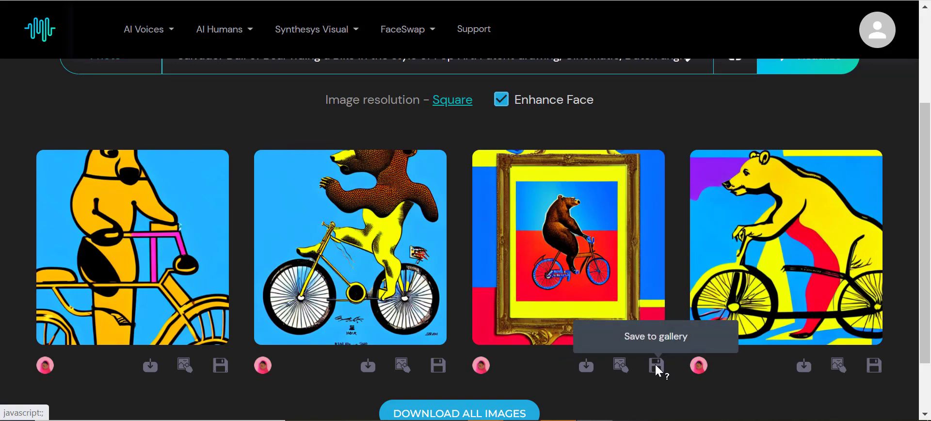
scroll(657, 369, up, 3)
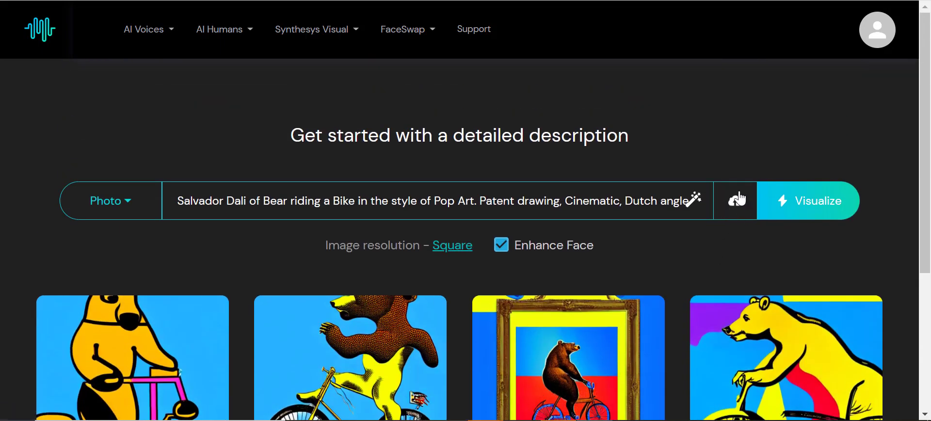
scroll(727, 219, down, 4)
Save the third and fourth generated images to the gallery
click(663, 297)
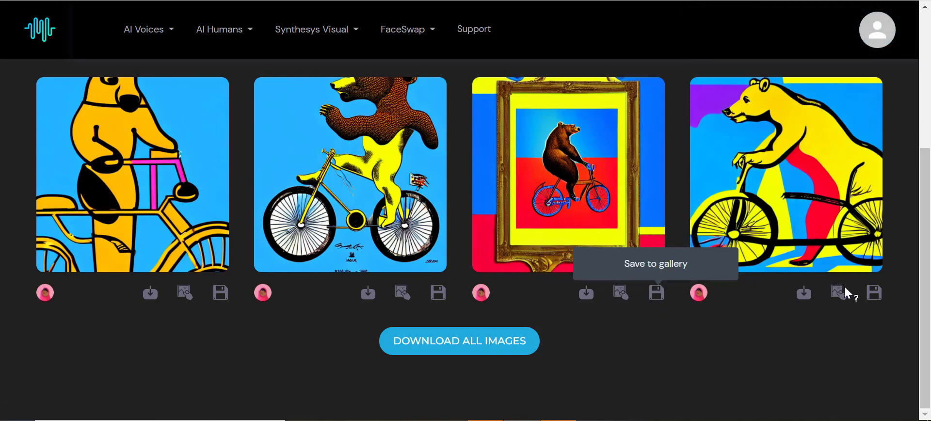
click(875, 293)
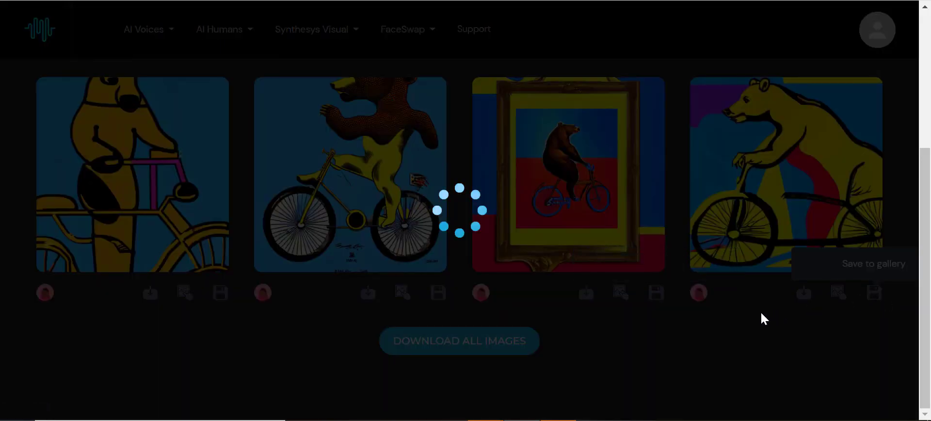
Create variations of the third image, the framed bear, and generate them
scroll(636, 305, up, 1)
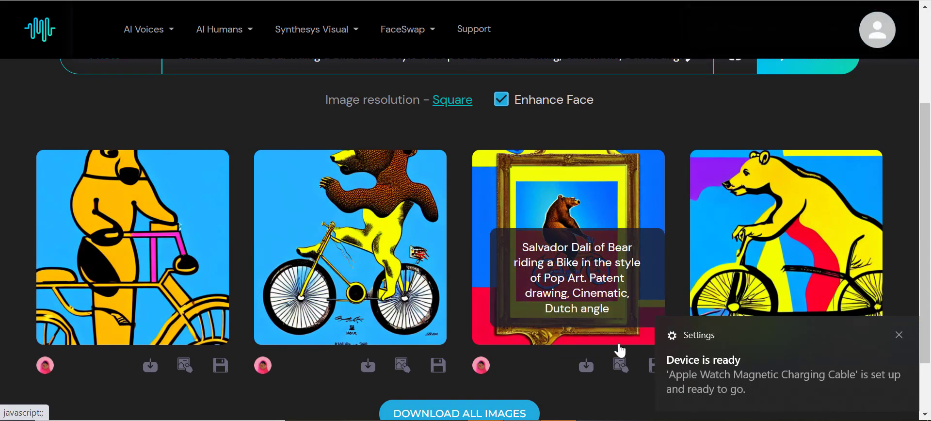
click(620, 365)
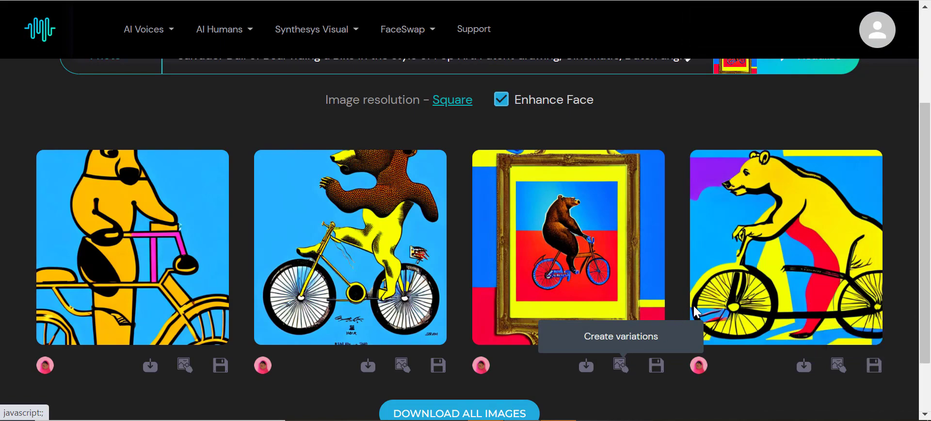
scroll(698, 291, up, 3)
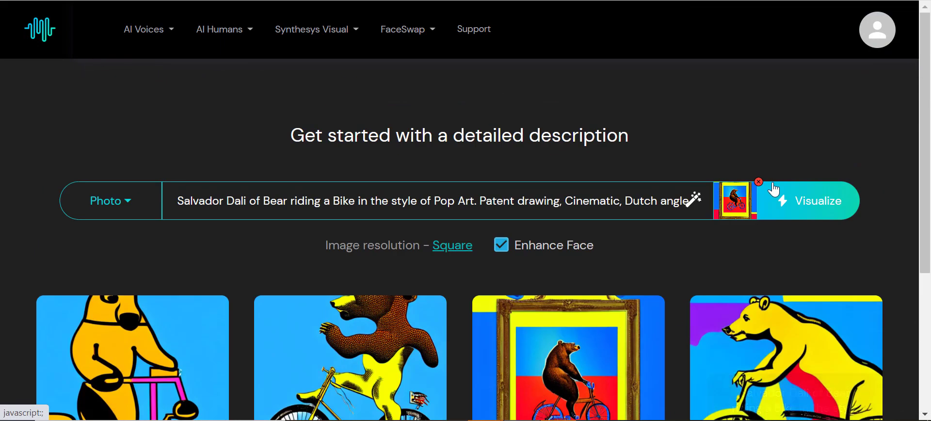
click(807, 209)
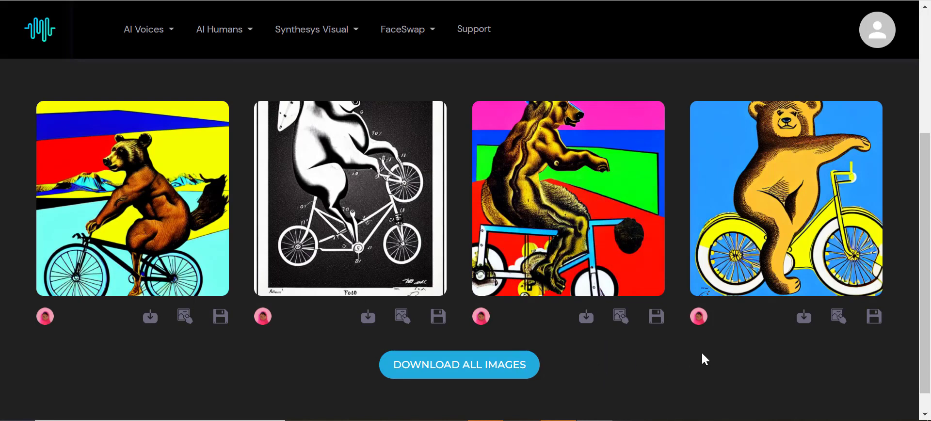
Save the first variation image to the gallery
click(228, 317)
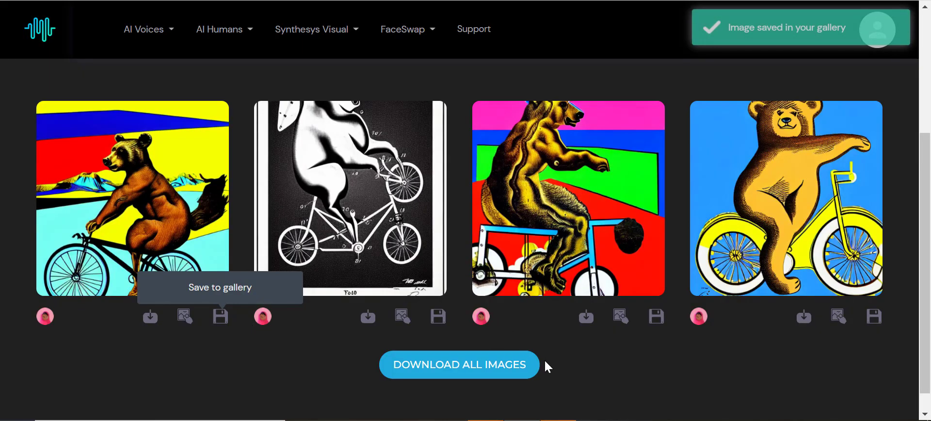
scroll(563, 367, down, 1)
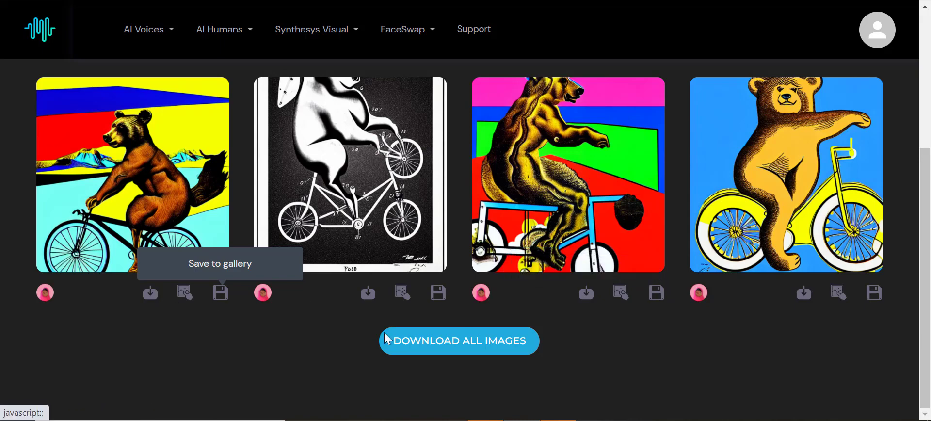
scroll(632, 343, up, 5)
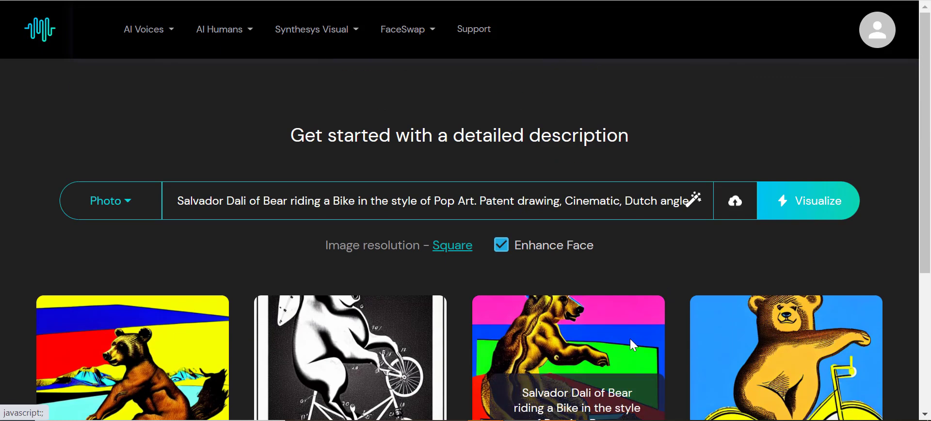
Review the image resolution options and the generated variations
click(460, 252)
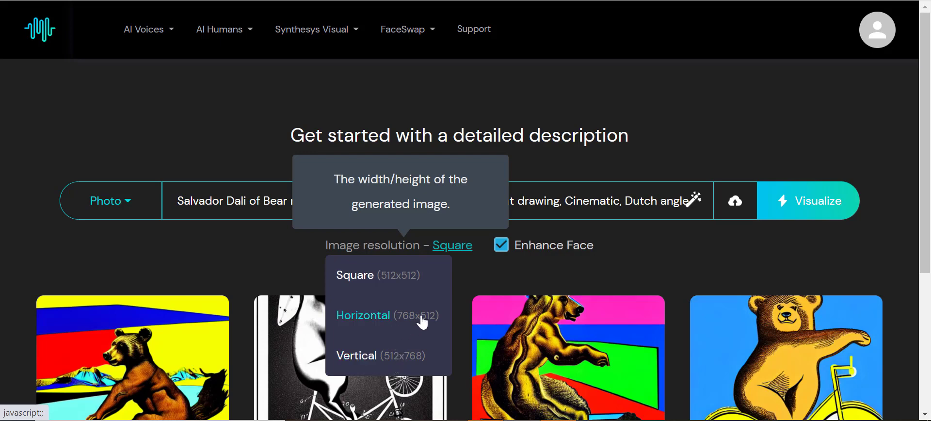
click(412, 282)
scroll(589, 268, down, 3)
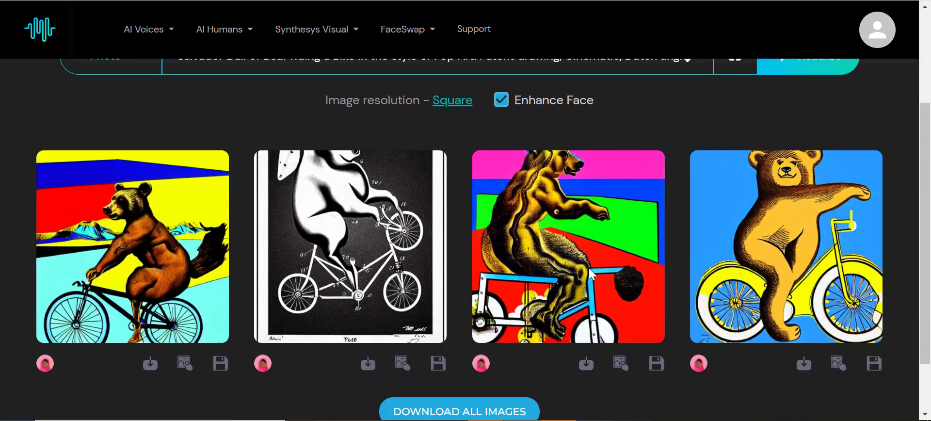
scroll(590, 270, down, 2)
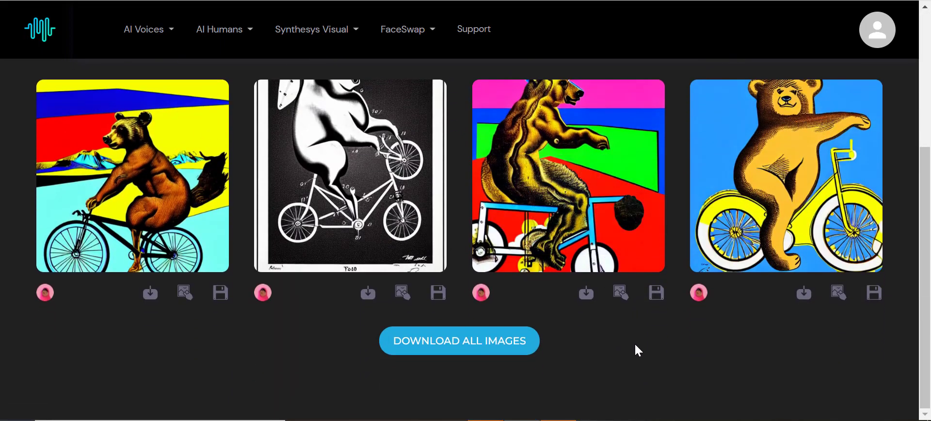
scroll(636, 348, up, 5)
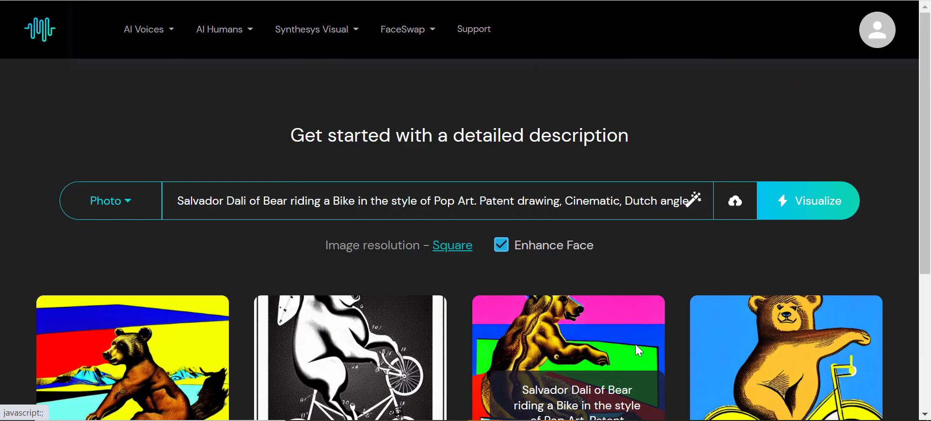
scroll(635, 345, down, 5)
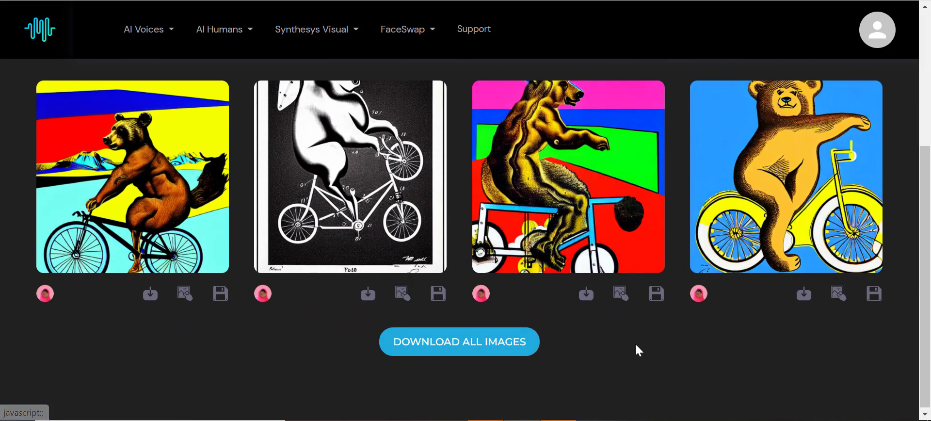
scroll(685, 325, up, 5)
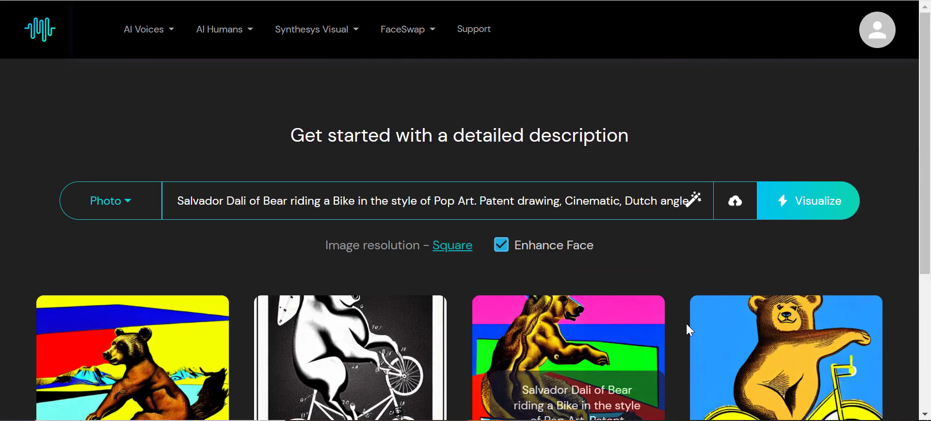
Open the Edit Image tool from the Synthesys Visual menu
click(736, 207)
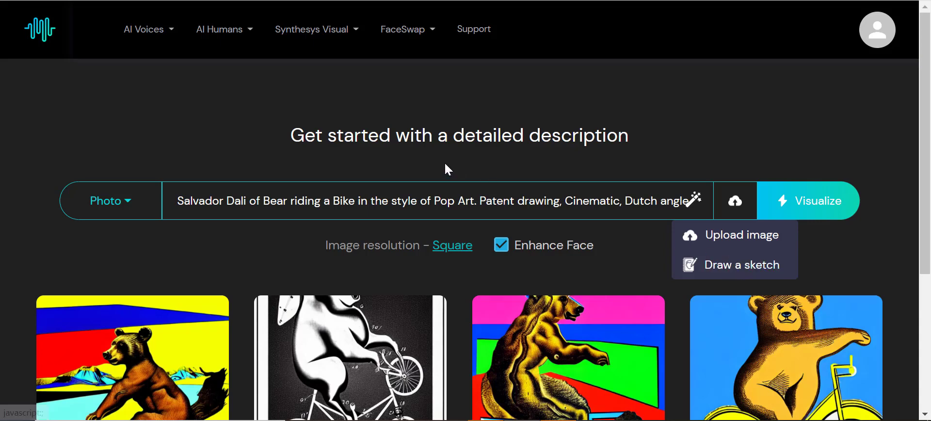
click(307, 34)
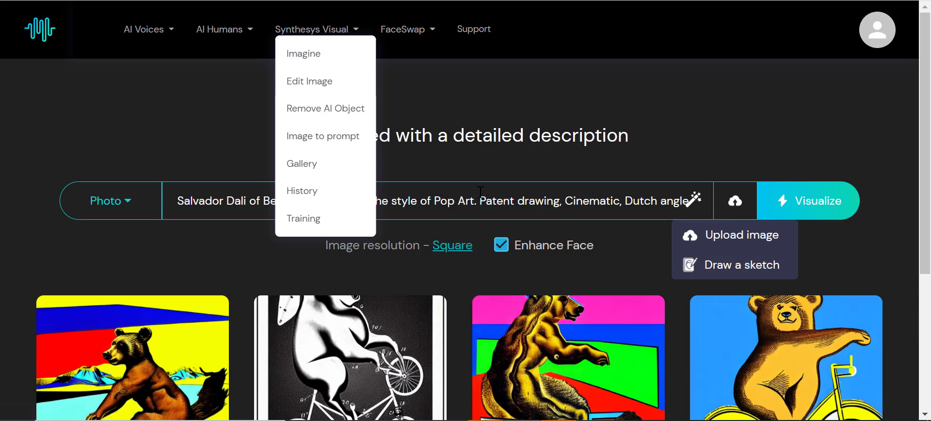
click(319, 83)
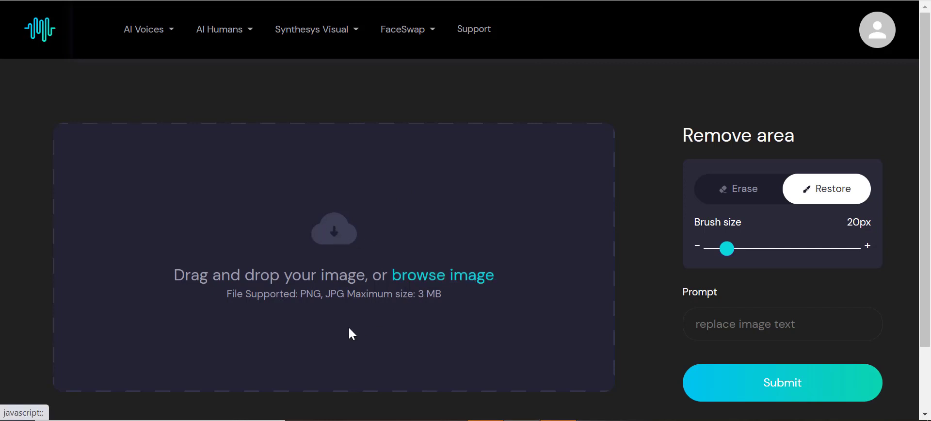
Upload Businessman.png from the Synthesis Visual folder
click(430, 282)
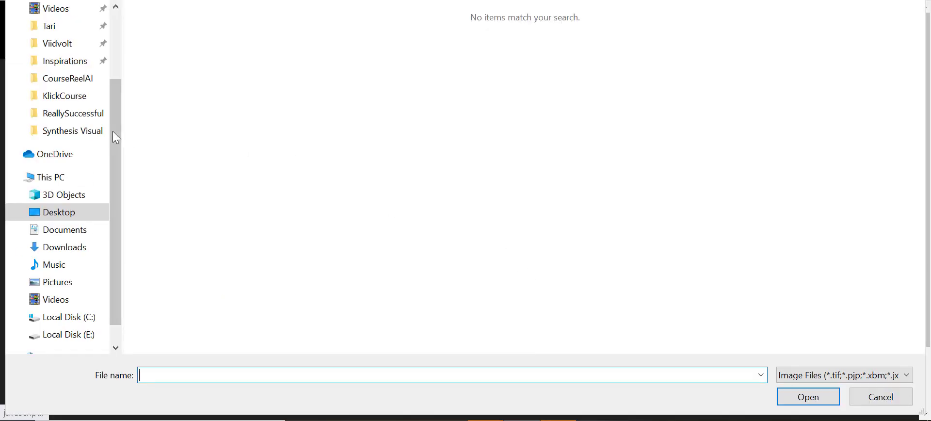
click(90, 139)
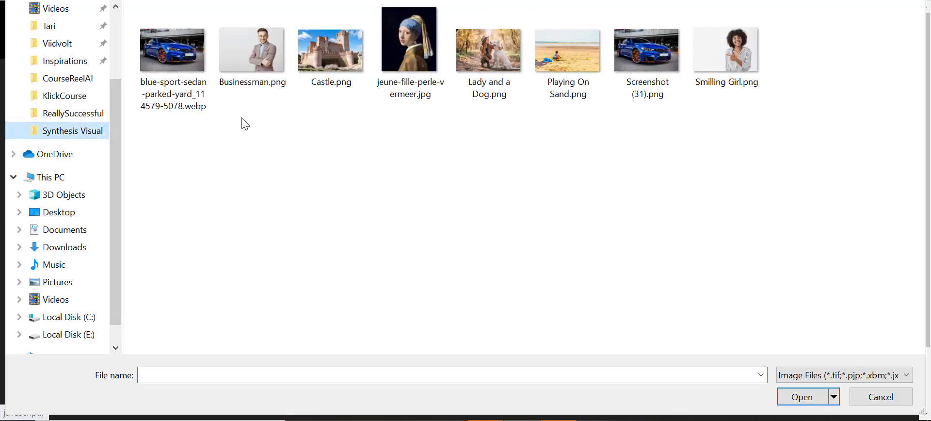
click(258, 51)
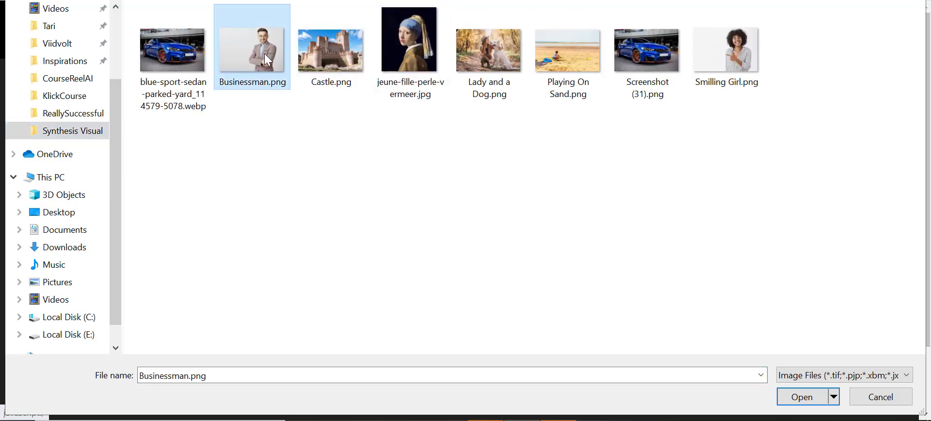
click(790, 395)
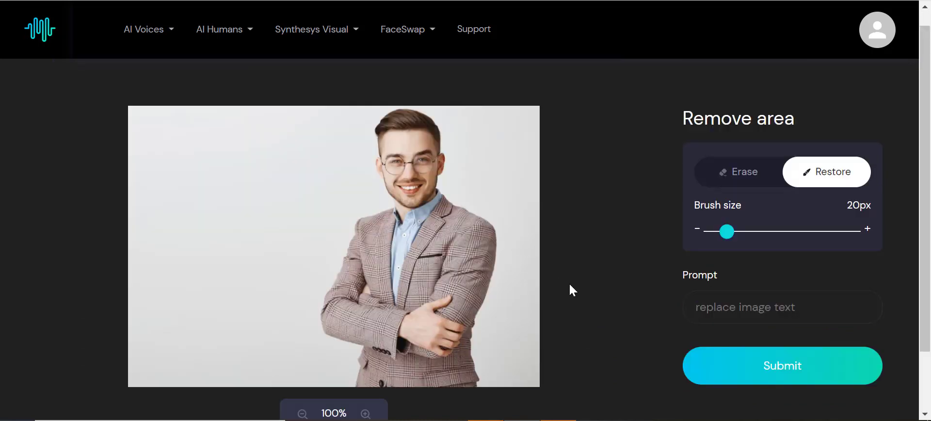
Paint a brush stroke across the man's forehead and glasses
scroll(570, 284, down, 1)
scroll(570, 284, up, 1)
drag(365, 106, 402, 160)
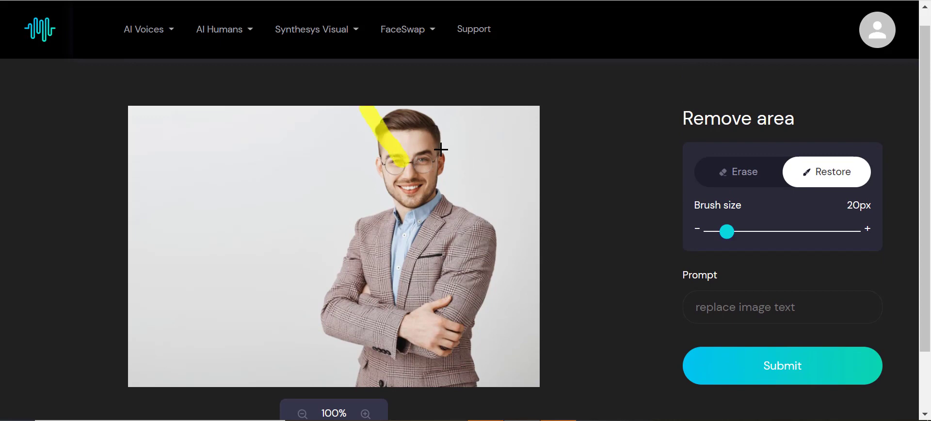
Erase the painted stroke and switch the brush back to Restore mode
scroll(572, 242, down, 2)
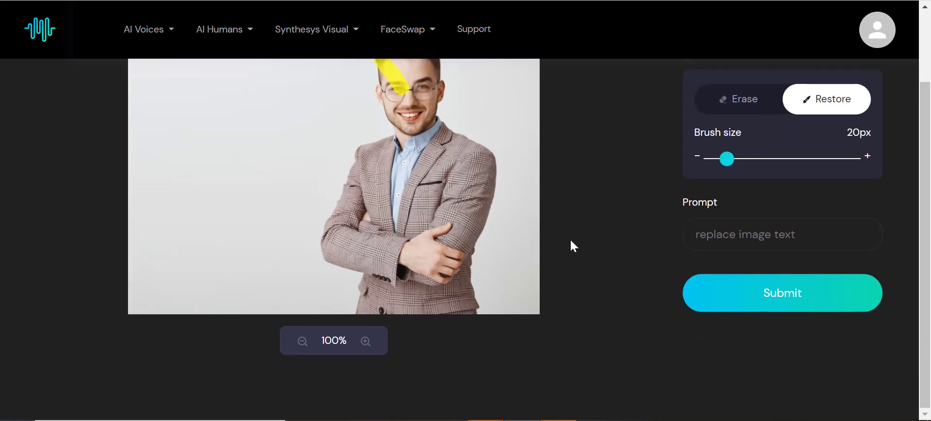
scroll(572, 240, up, 2)
click(750, 200)
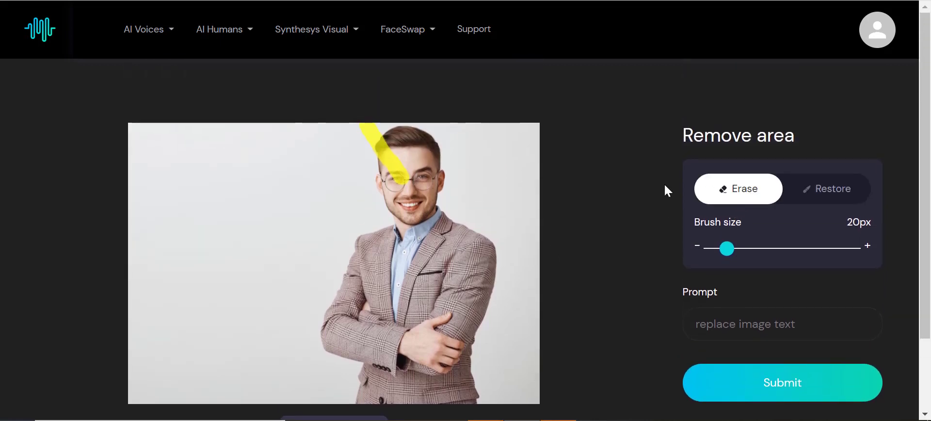
mouse_move(397, 155)
mouse_down()
mouse_move(390, 173)
mouse_move(366, 129)
mouse_up()
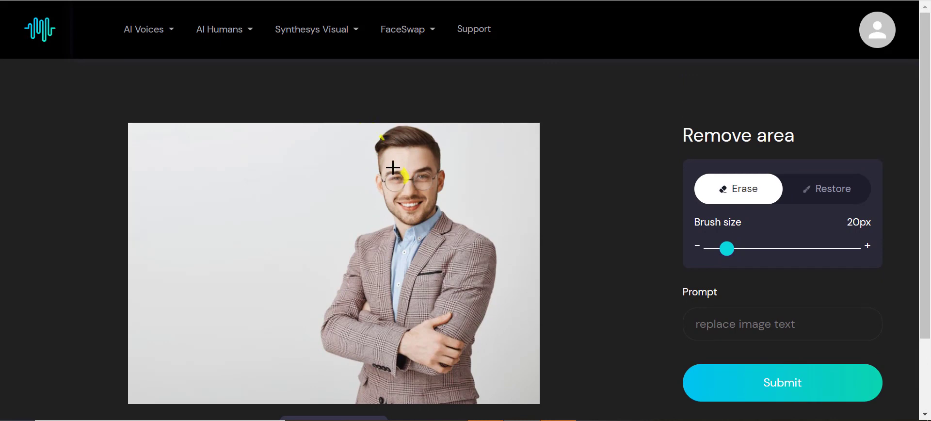
mouse_move(394, 169)
mouse_down()
mouse_move(411, 169)
mouse_move(380, 133)
mouse_up()
click(814, 187)
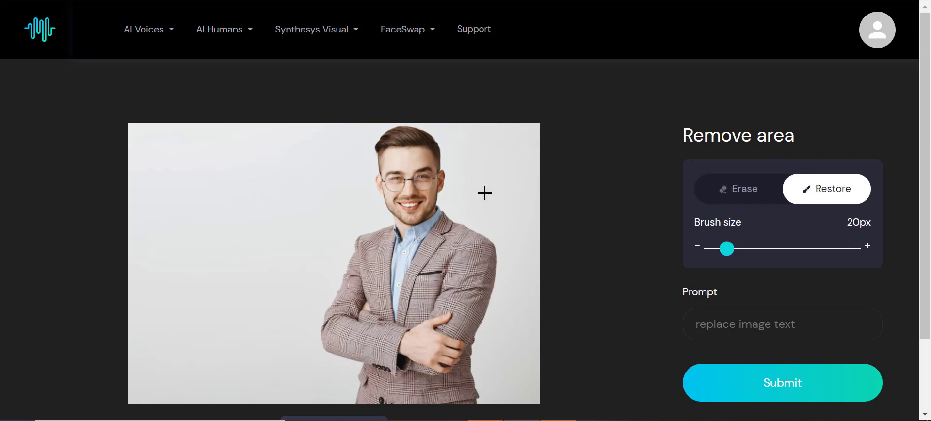
Paint a mask over the man's whole head and submit the prompt "Brad Pitt" to replace it
mouse_move(440, 203)
mouse_down()
mouse_move(398, 214)
mouse_move(377, 183)
mouse_move(378, 144)
mouse_move(405, 129)
mouse_move(438, 143)
mouse_move(447, 172)
mouse_move(440, 196)
mouse_move(420, 204)
mouse_move(390, 182)
mouse_move(392, 148)
mouse_move(411, 142)
mouse_move(442, 162)
mouse_move(432, 191)
mouse_move(405, 187)
mouse_move(396, 166)
mouse_move(406, 157)
mouse_move(430, 165)
mouse_move(434, 177)
mouse_move(415, 169)
mouse_move(409, 151)
mouse_move(428, 158)
mouse_move(429, 173)
mouse_move(403, 175)
mouse_move(399, 150)
mouse_move(431, 186)
mouse_move(418, 191)
mouse_move(414, 216)
mouse_move(400, 216)
mouse_move(412, 201)
mouse_up()
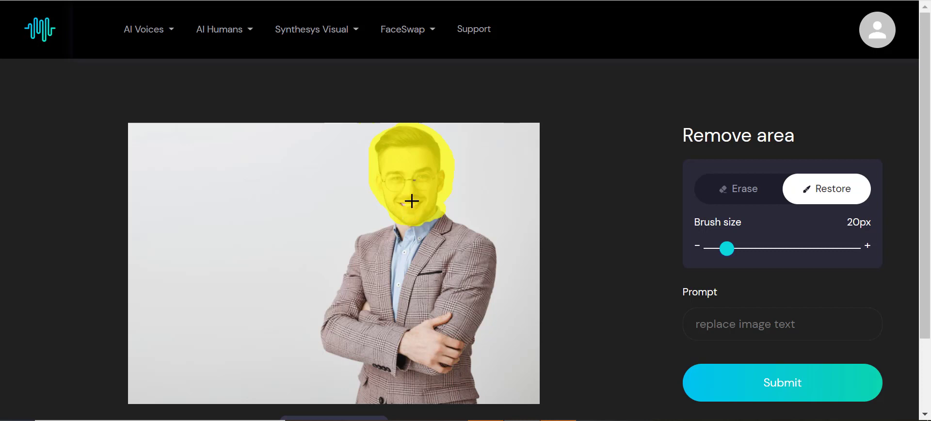
click(720, 322)
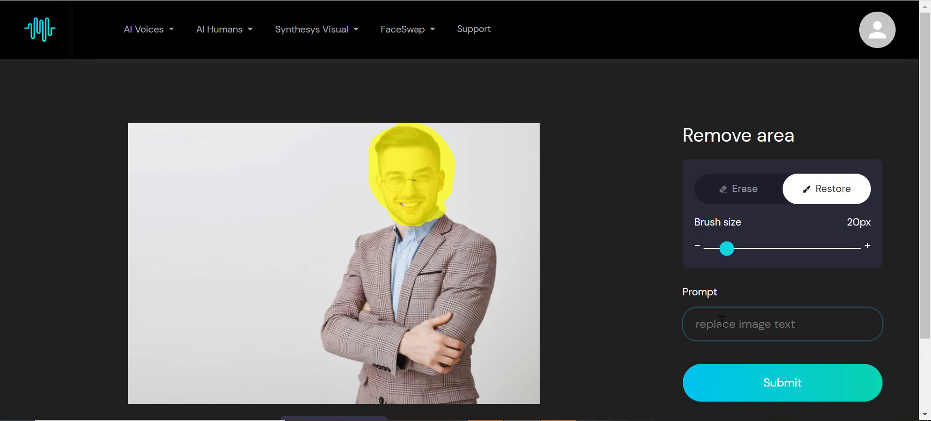
text(Brad Pitt)
click(729, 388)
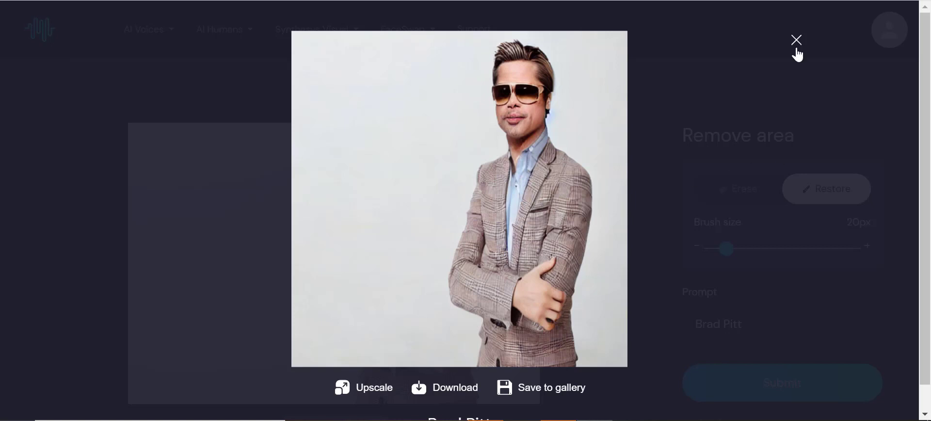
Save the Brad Pitt result to the gallery and upscale it
scroll(498, 355, down, 1)
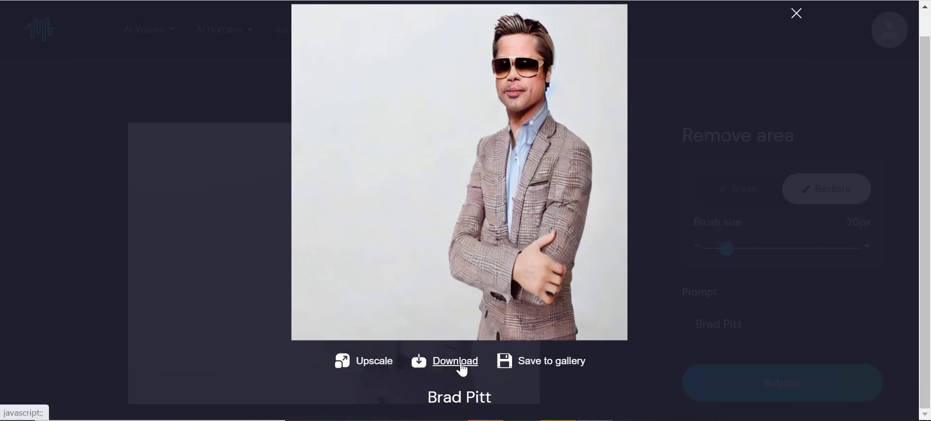
click(552, 366)
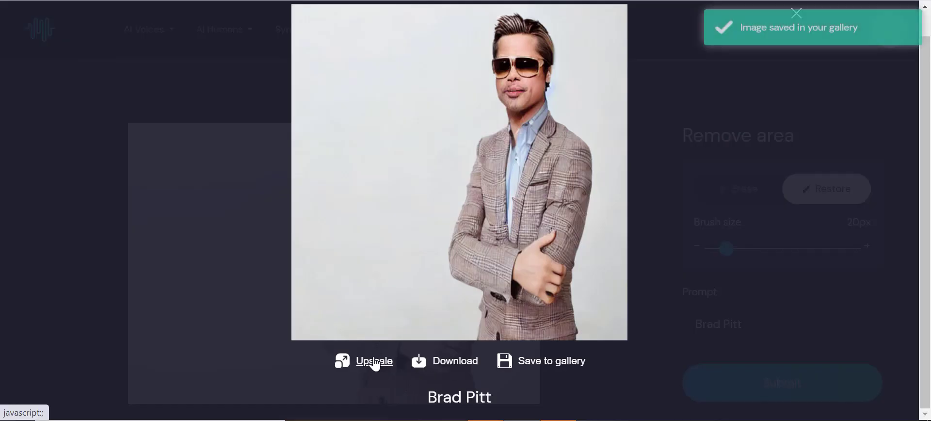
click(378, 360)
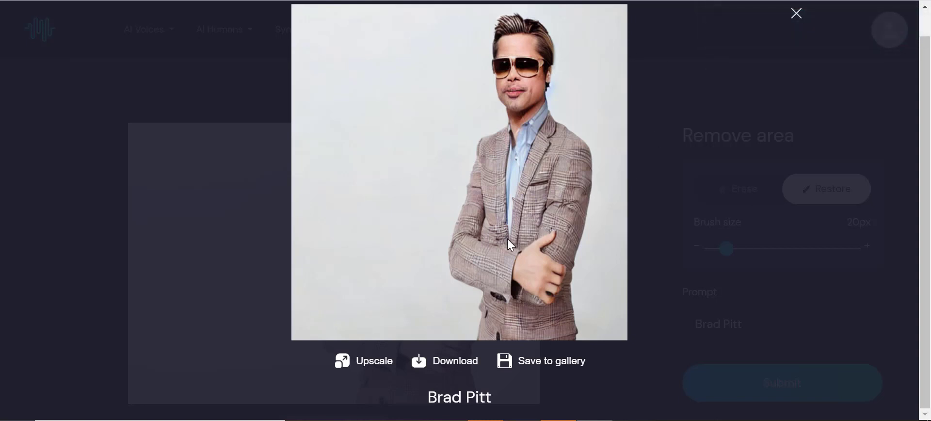
Download the generated Brad Pitt image and close the result preview
scroll(513, 245, up, 1)
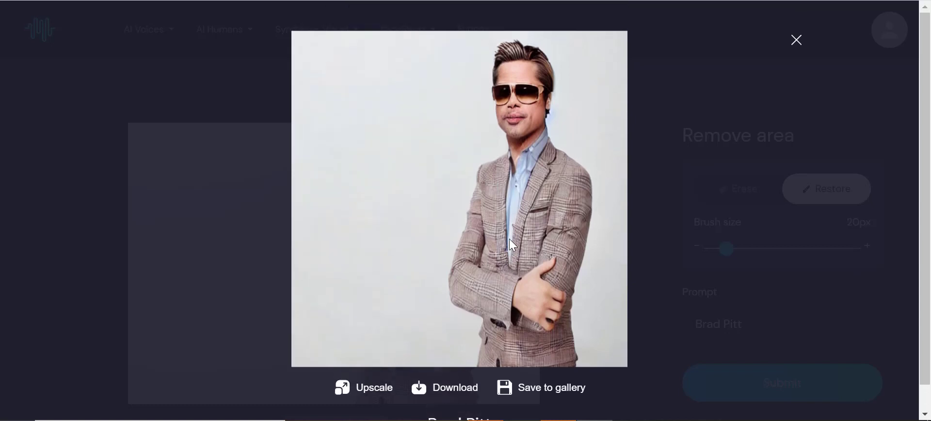
scroll(513, 245, down, 1)
scroll(513, 245, up, 1)
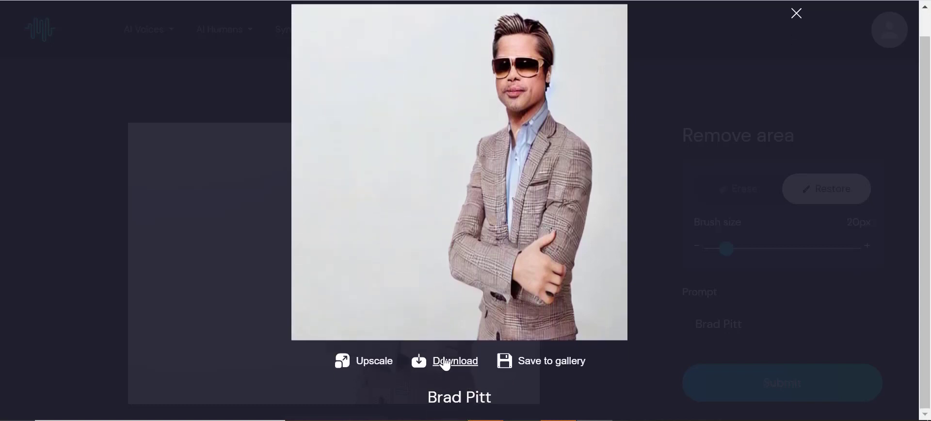
click(453, 359)
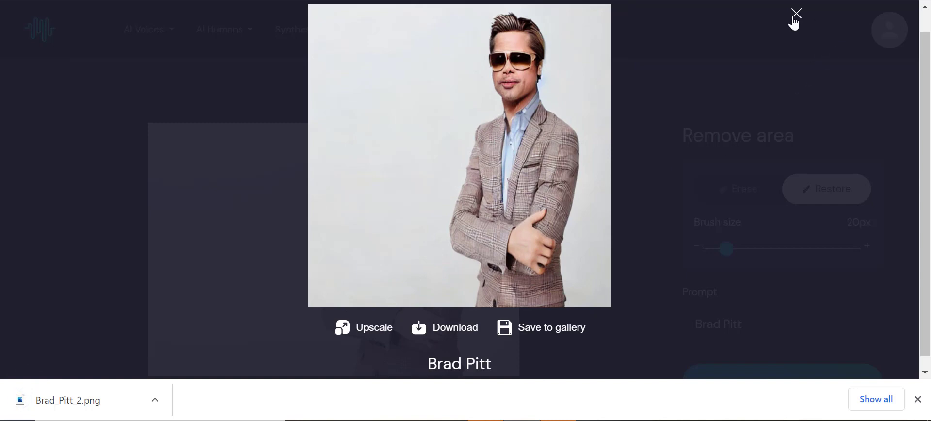
click(795, 18)
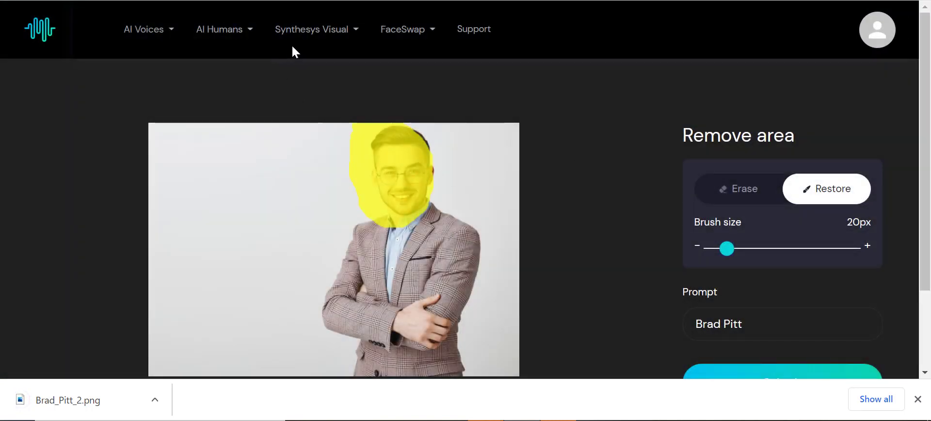
Switch to the Remove AI Object tool, agreeing to leave the unsaved Edit Image page
click(315, 35)
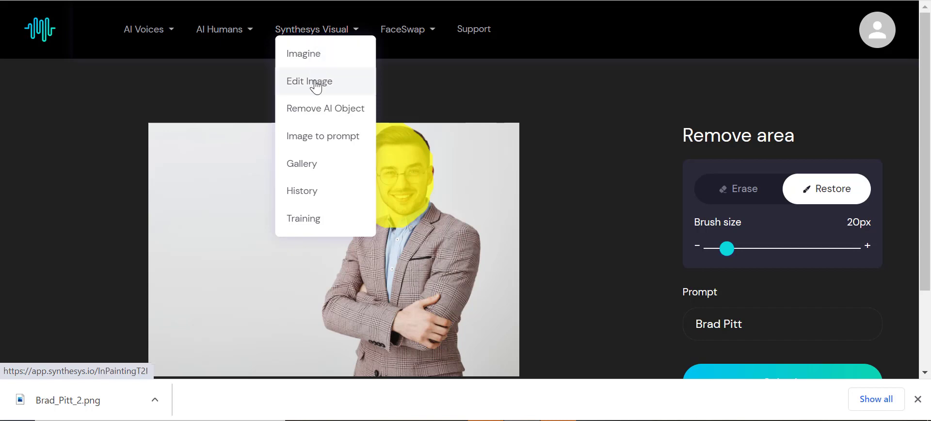
click(330, 113)
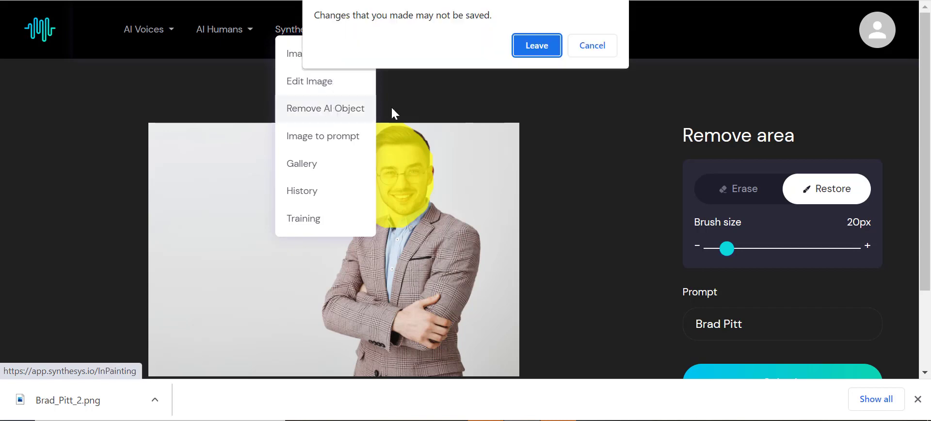
click(538, 50)
scroll(542, 208, down, 2)
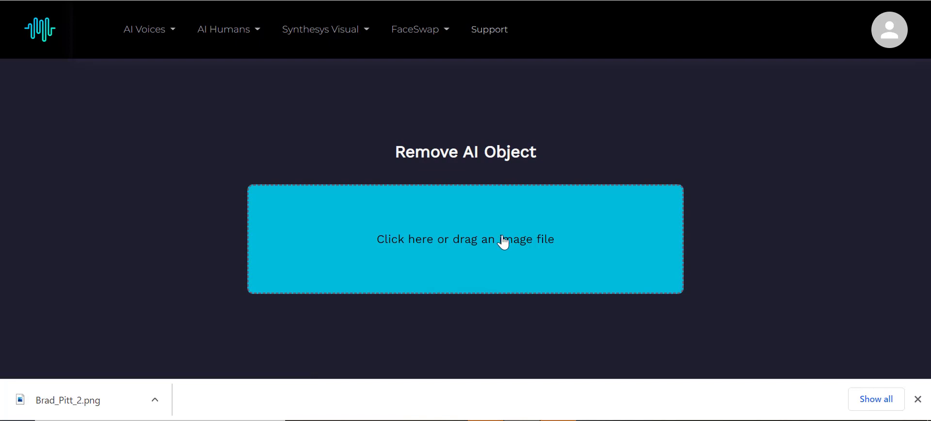
Upload Playing On Sand.png from the Desktop into the Remove AI Object tool
click(503, 243)
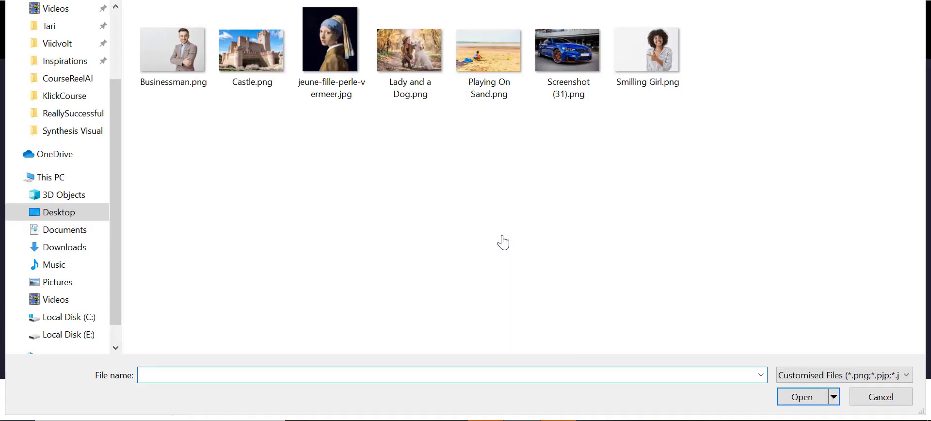
click(502, 54)
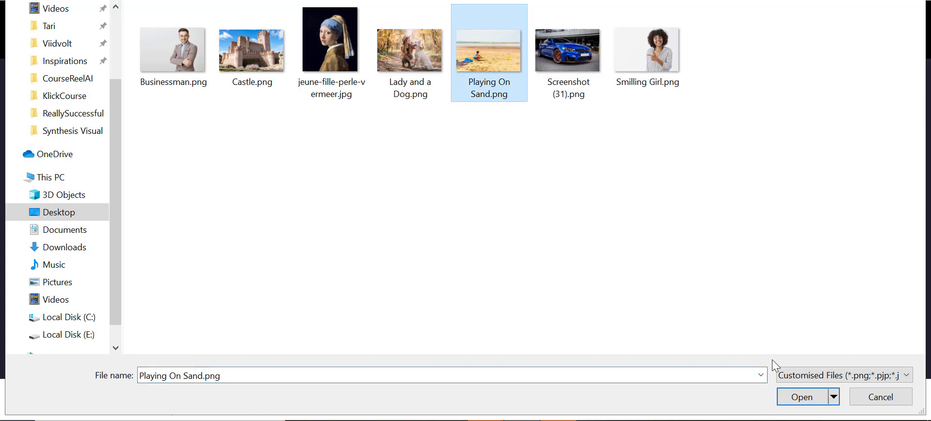
click(787, 396)
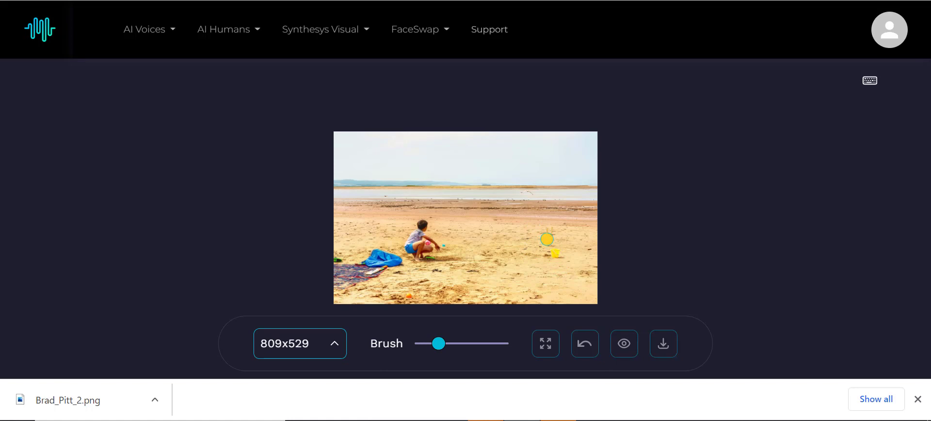
Brush over the yellow toy, the blue blanket and the child to remove them from the beach photo
drag(553, 252, 563, 256)
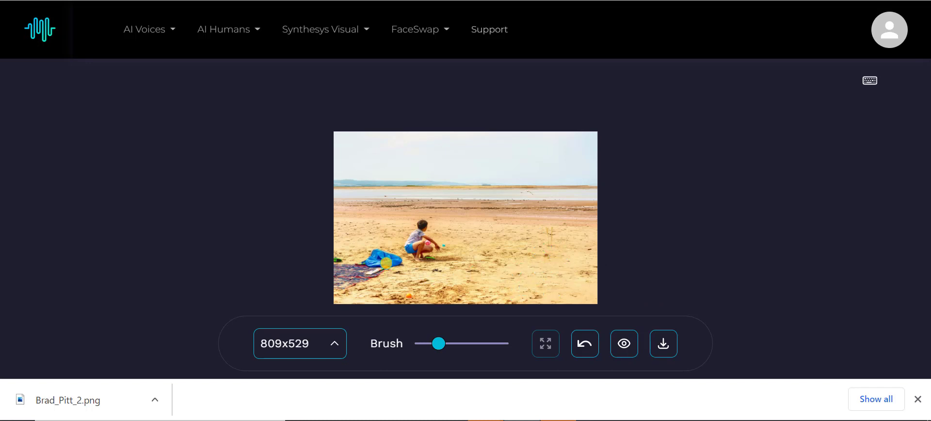
click(399, 257)
mouse_move(398, 257)
mouse_down()
mouse_move(365, 259)
mouse_move(400, 262)
mouse_up()
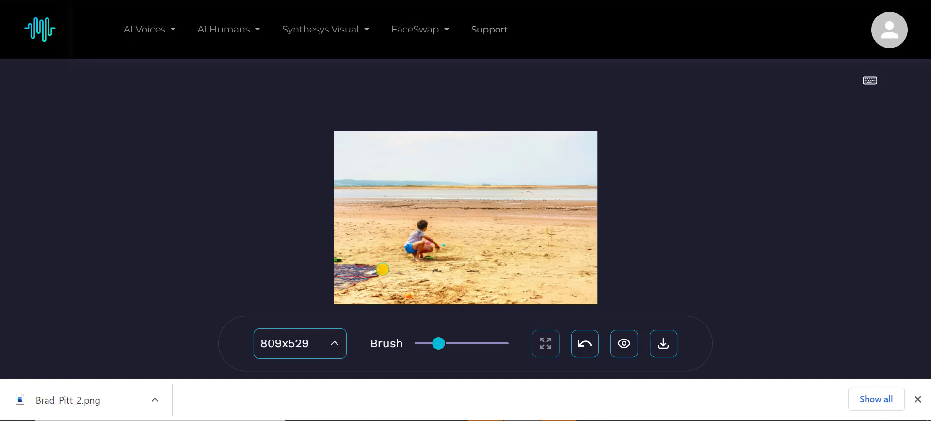
mouse_move(383, 268)
mouse_down()
mouse_move(339, 259)
mouse_move(338, 285)
mouse_move(374, 278)
mouse_move(352, 276)
mouse_up()
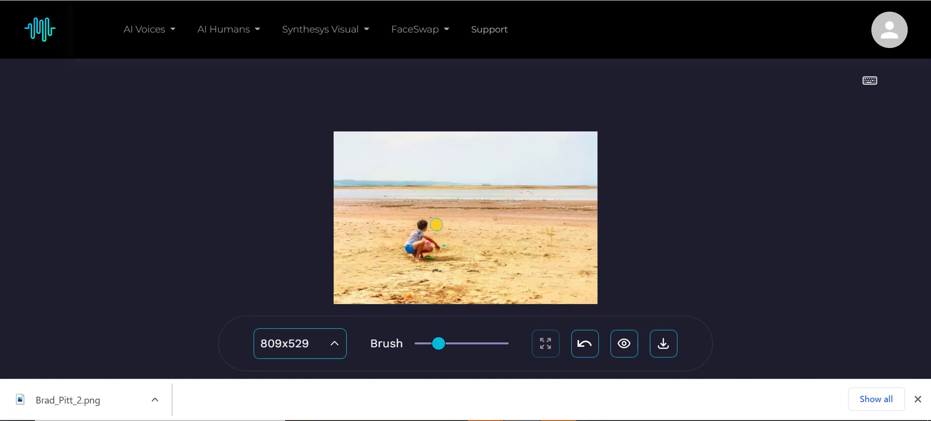
mouse_move(436, 224)
mouse_down()
mouse_move(410, 256)
mouse_move(424, 254)
mouse_move(424, 234)
mouse_move(432, 247)
mouse_move(446, 244)
mouse_move(429, 260)
mouse_move(435, 228)
mouse_up()
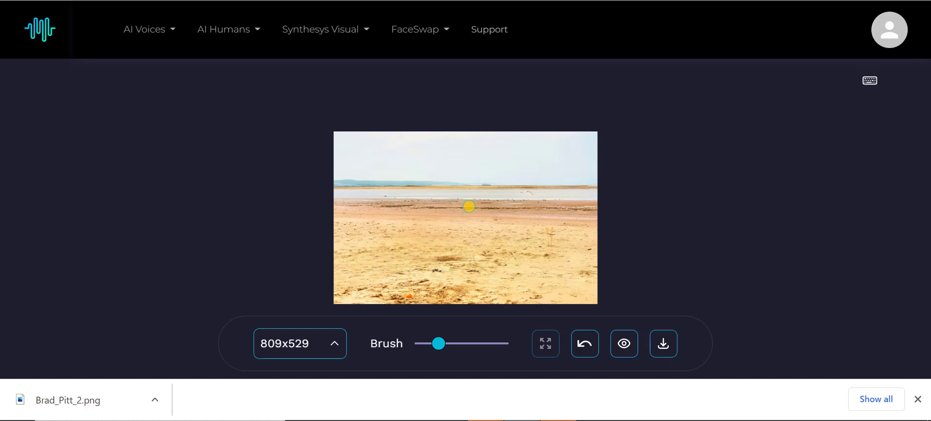
Open the Image to prompt tool from the Synthesys Visual menu
click(345, 38)
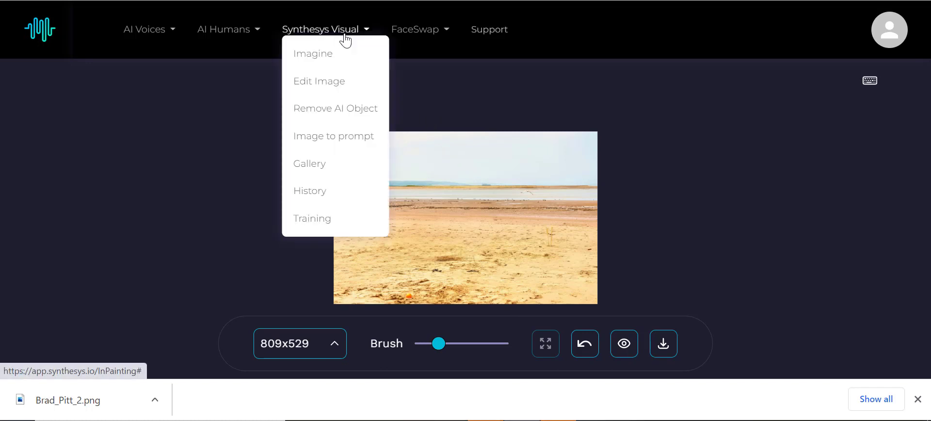
click(324, 141)
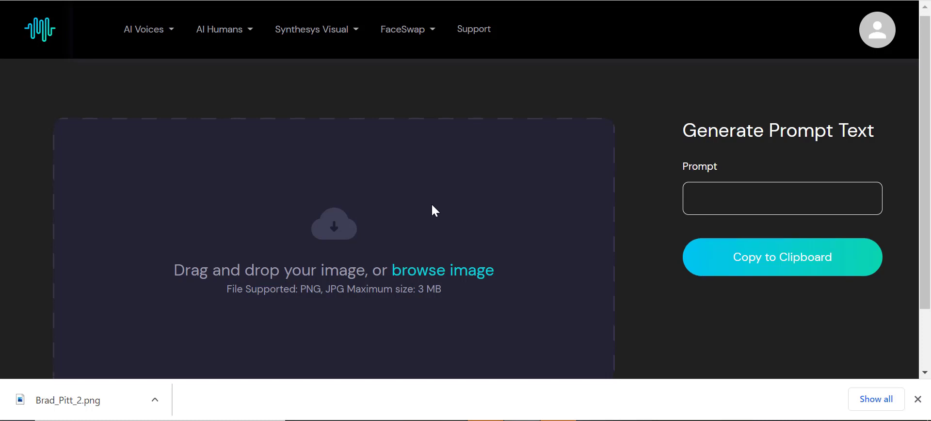
scroll(431, 208, down, 2)
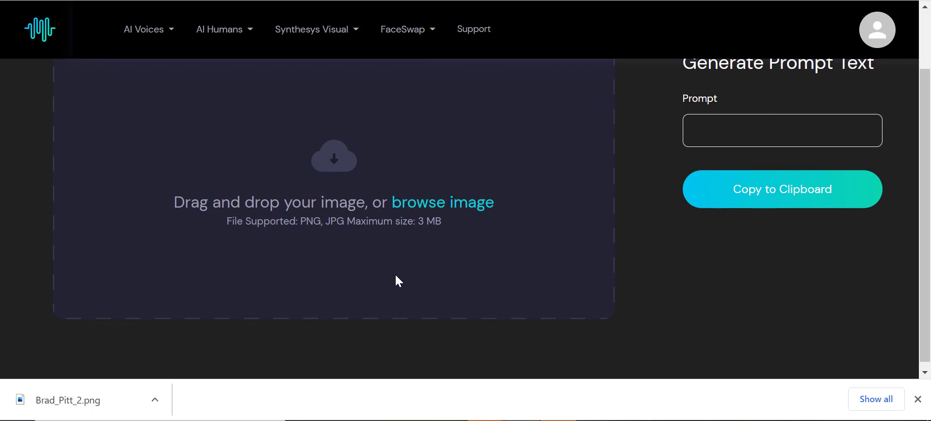
scroll(374, 244, up, 2)
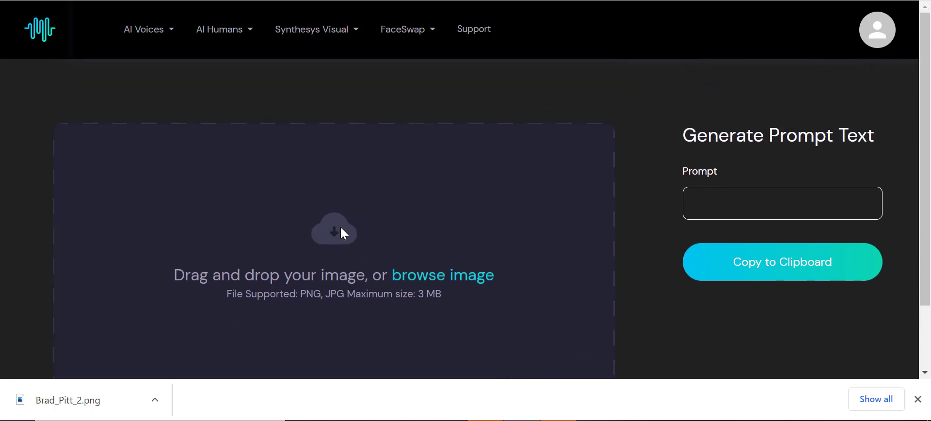
Upload jeune-fille-perle-vermeer.jpg to generate a prompt from the painting
click(422, 276)
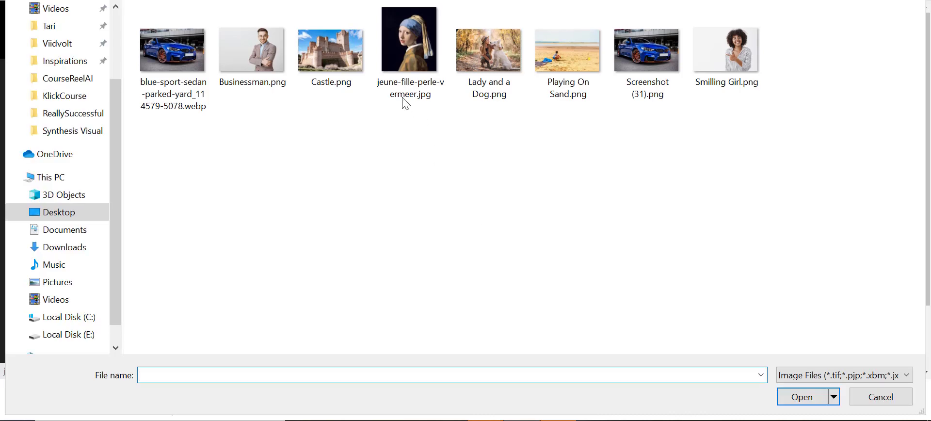
click(405, 65)
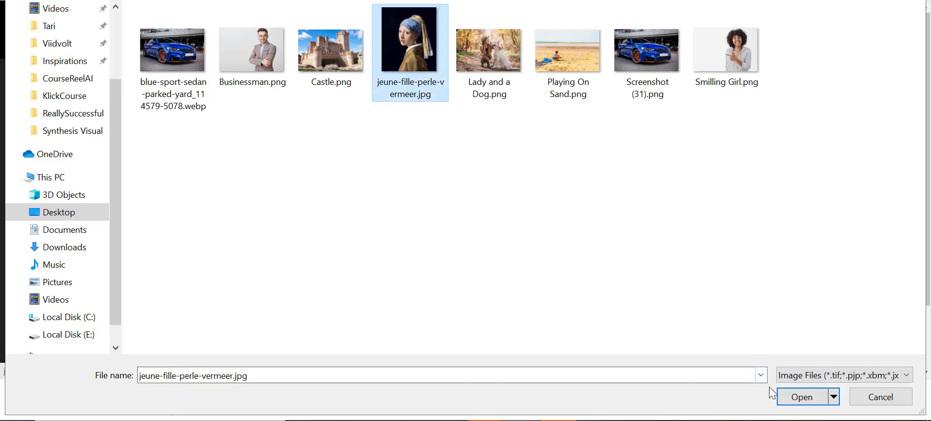
click(800, 396)
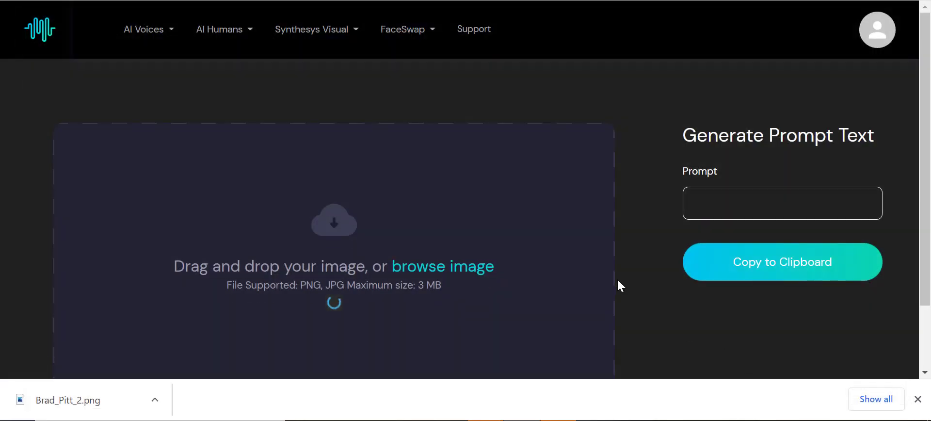
scroll(630, 317, down, 1)
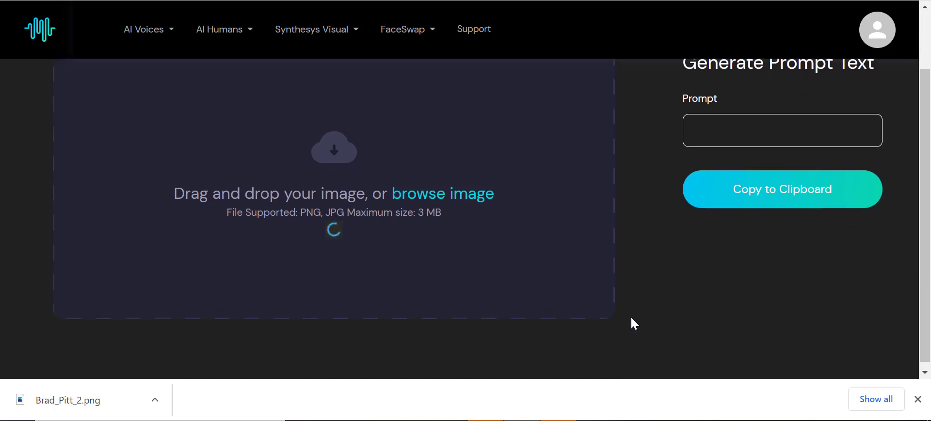
scroll(554, 227, up, 1)
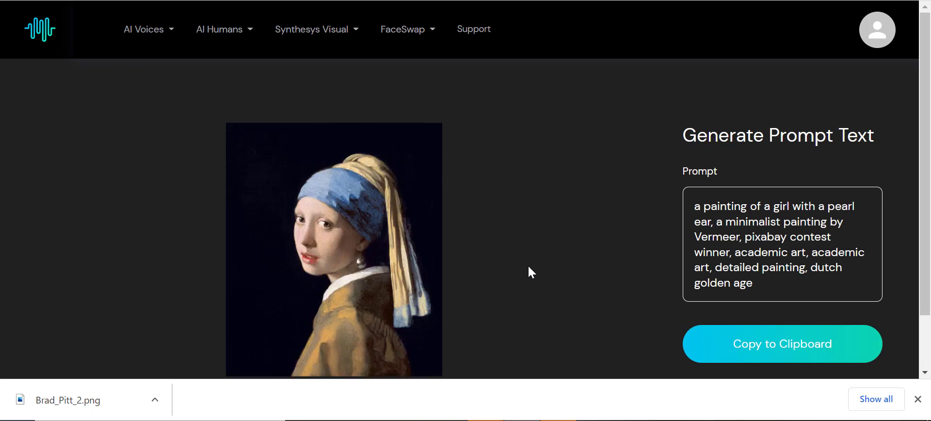
Copy the generated prompt text to the clipboard
scroll(487, 259, down, 2)
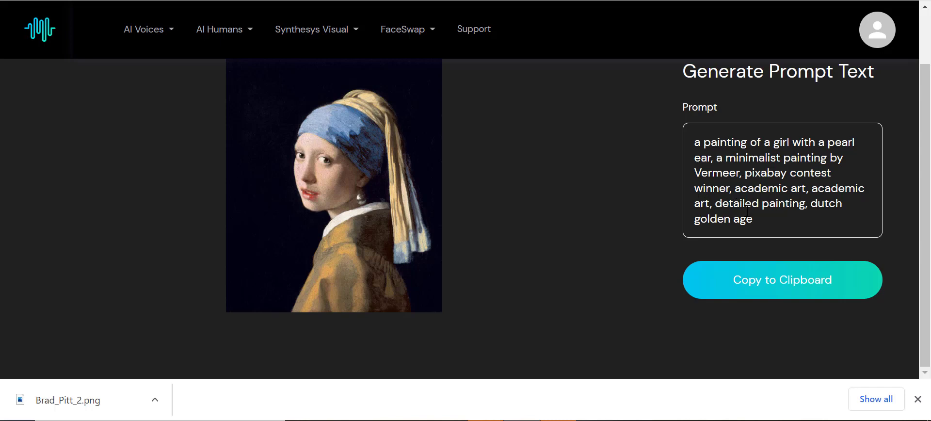
click(775, 279)
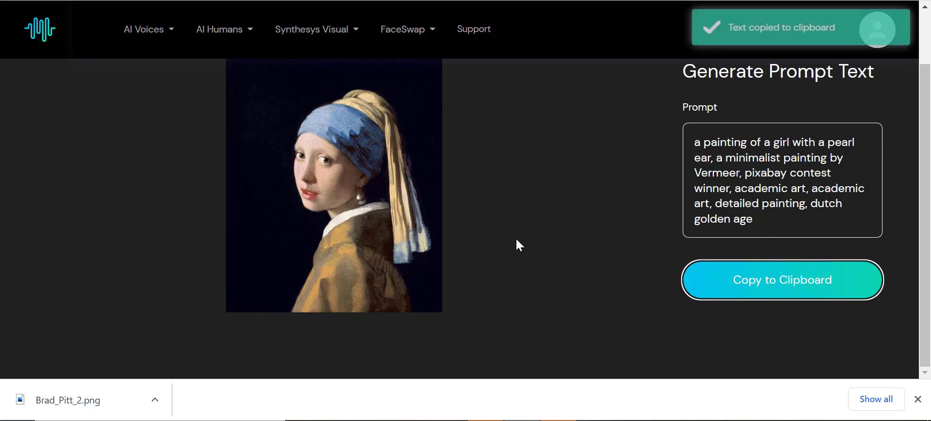
scroll(516, 239, up, 2)
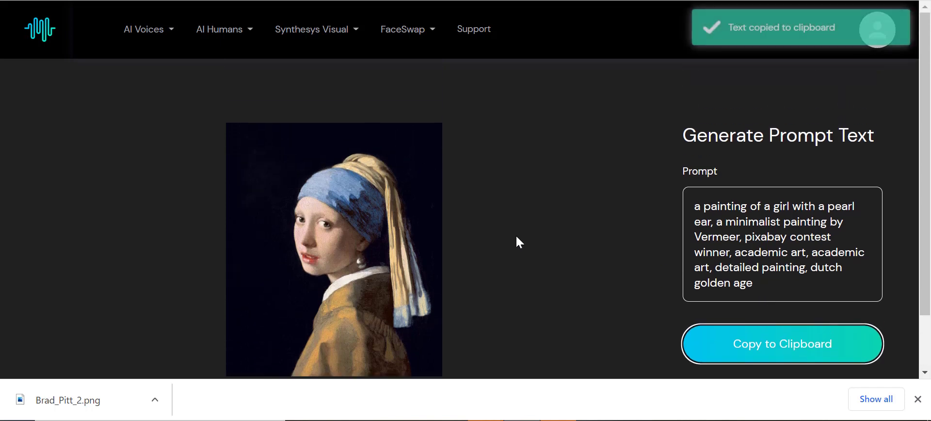
Open the Imagine tool, agreeing to leave the current page
click(342, 33)
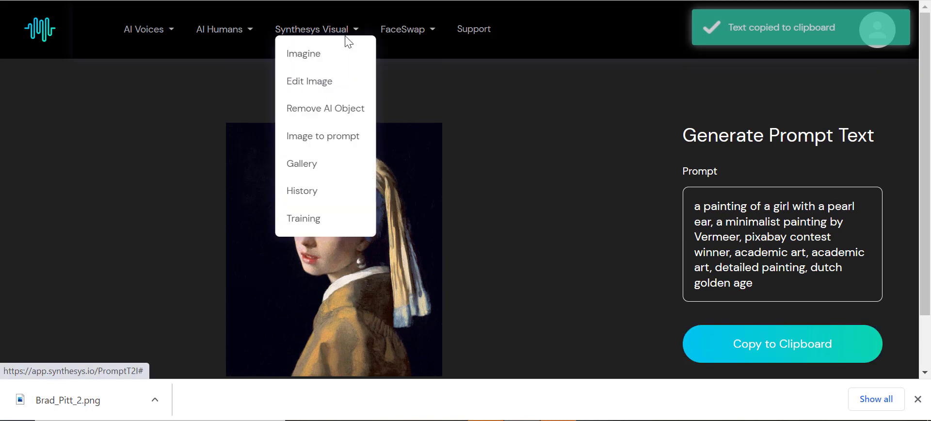
click(316, 57)
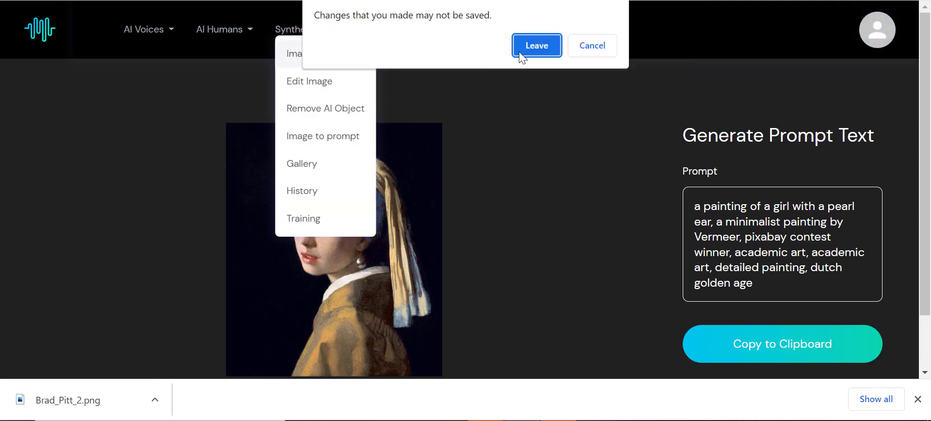
click(520, 53)
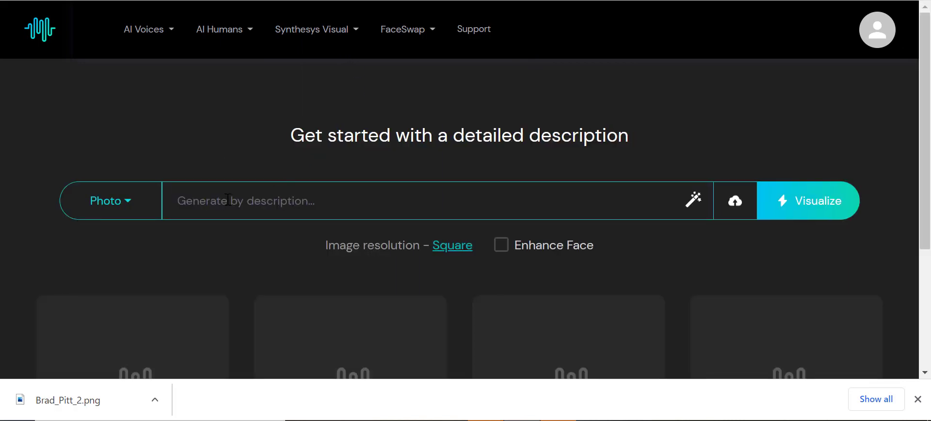
Paste the copied Vermeer prompt into the description field and visualize images from it
click(232, 199)
key(ctrl+v)
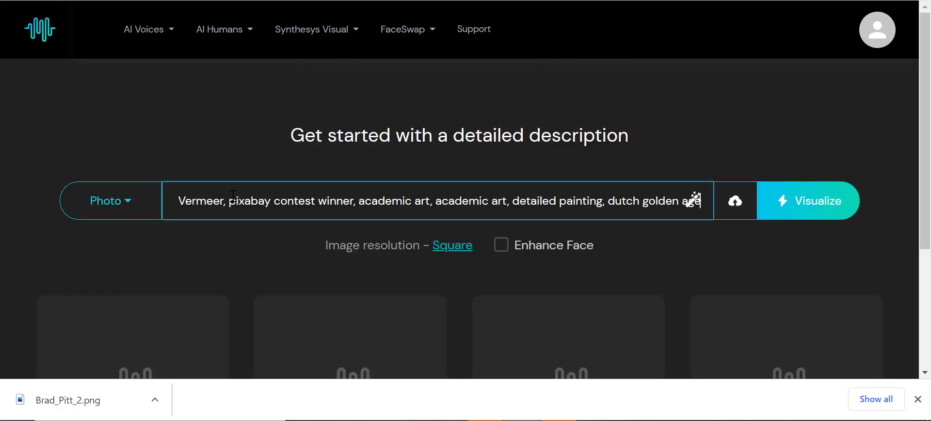
click(801, 213)
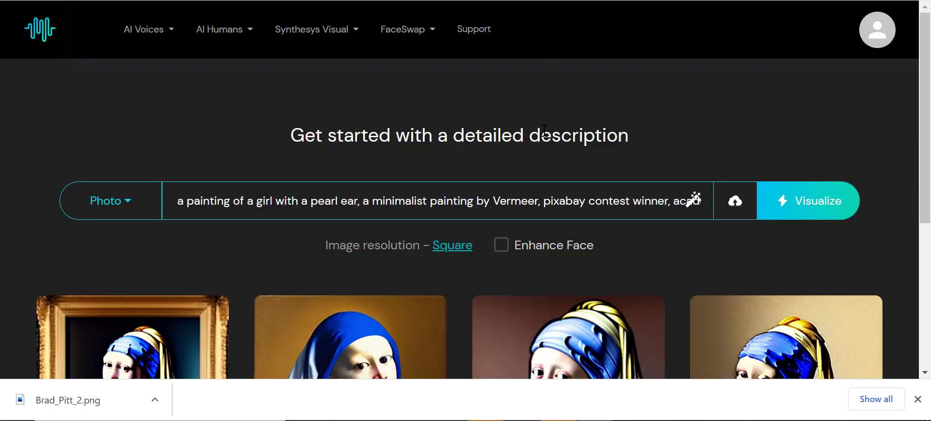
Generate a fresh set of images from the same prompt
scroll(545, 131, down, 5)
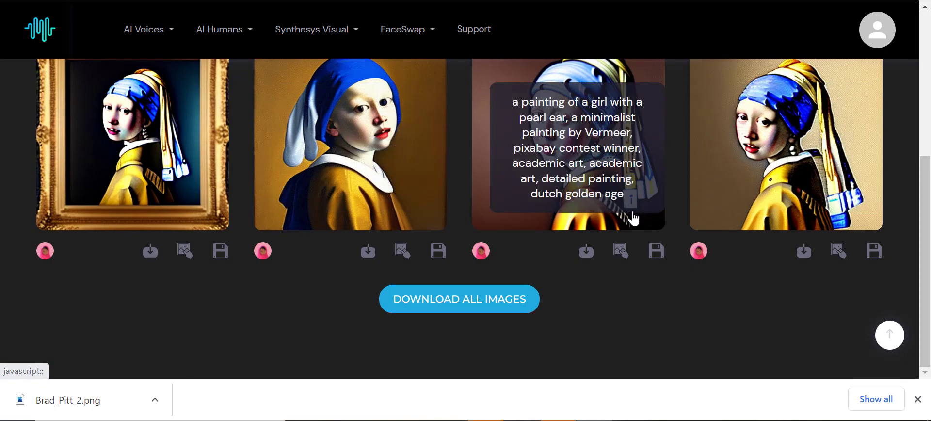
scroll(719, 224, up, 3)
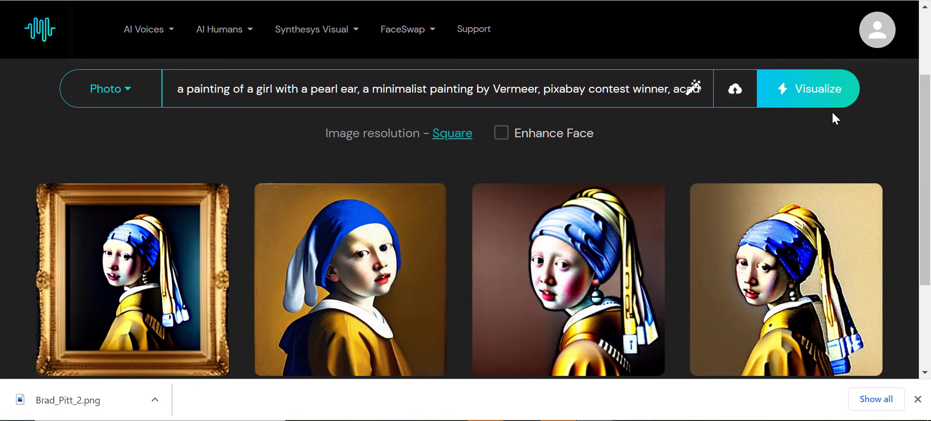
scroll(822, 120, down, 2)
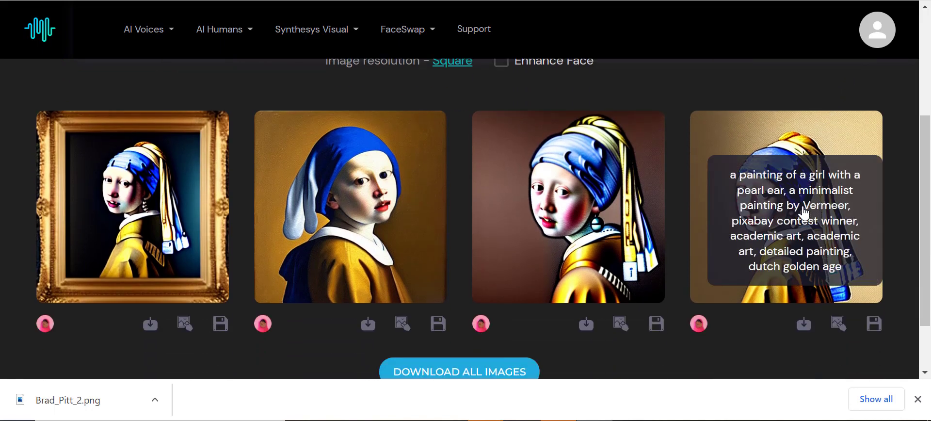
scroll(687, 199, up, 2)
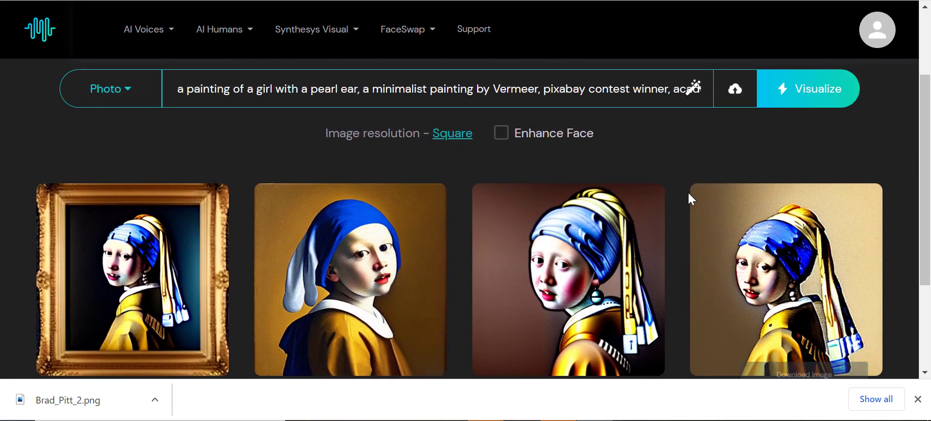
click(806, 100)
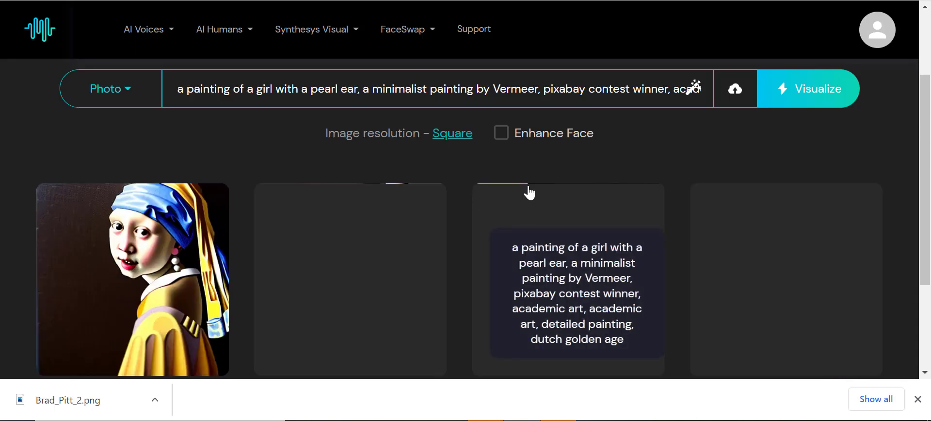
Save the third generated image to the gallery
scroll(608, 216, down, 3)
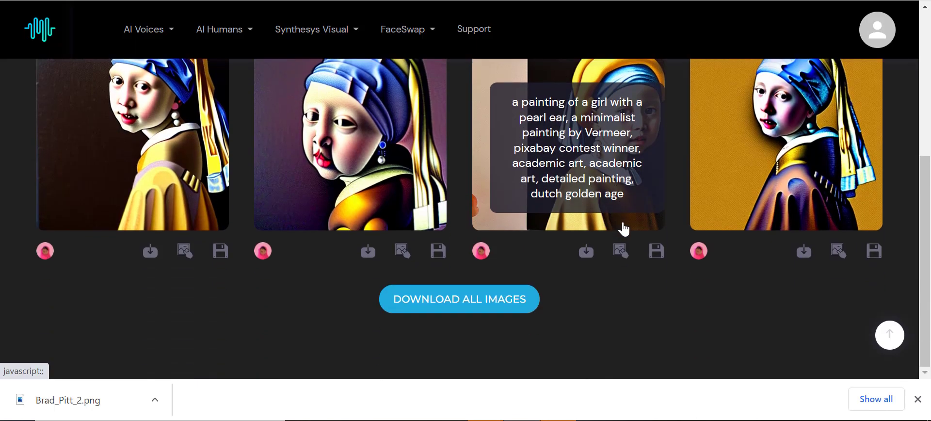
scroll(630, 170, up, 1)
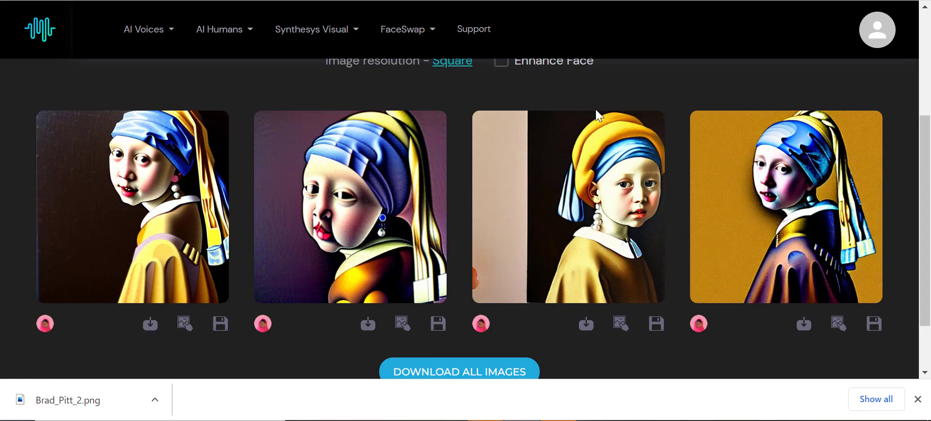
scroll(629, 267, down, 2)
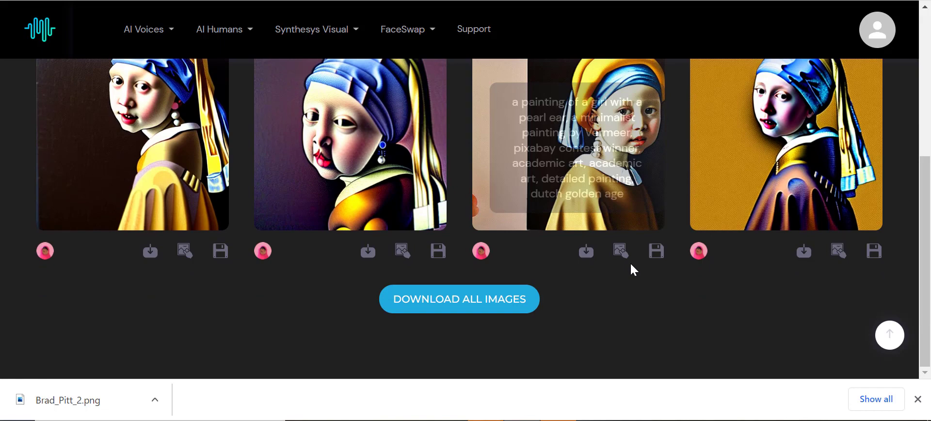
click(656, 251)
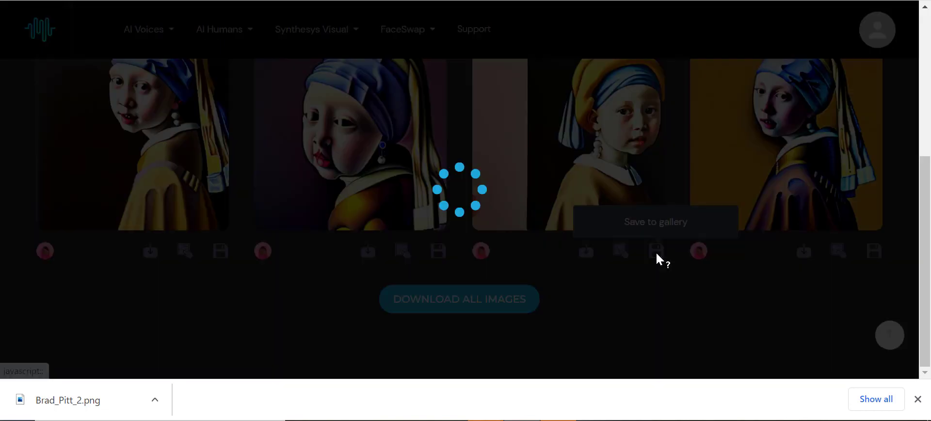
scroll(657, 255, up, 1)
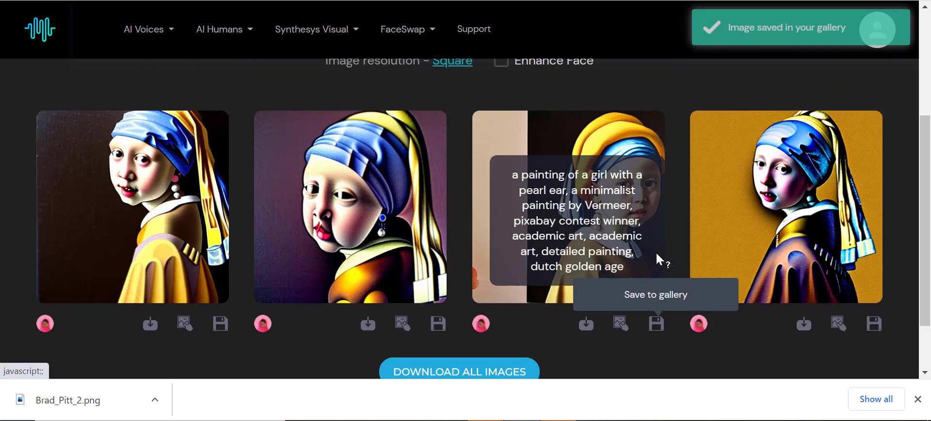
scroll(775, 157, down, 1)
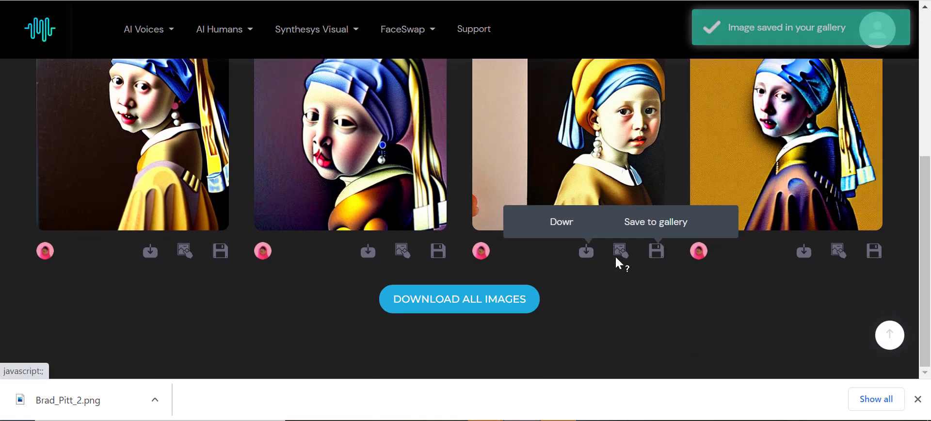
scroll(621, 257, up, 3)
scroll(621, 262, up, 1)
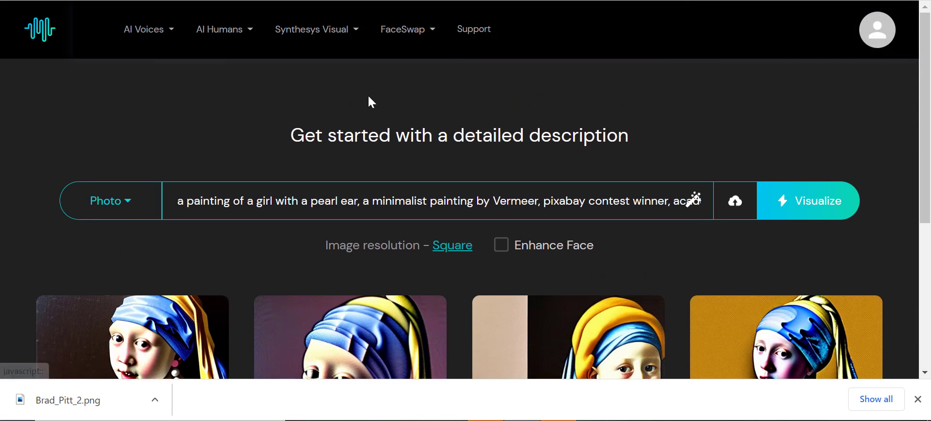
click(338, 35)
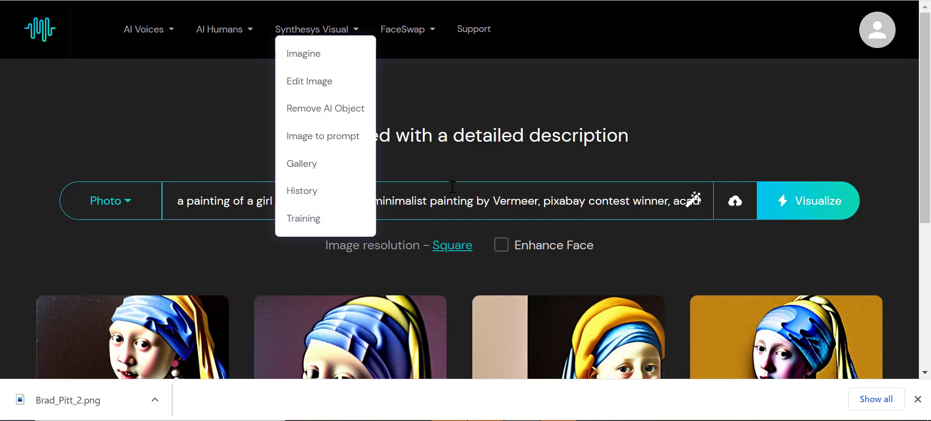
scroll(453, 193, down, 2)
scroll(457, 212, down, 3)
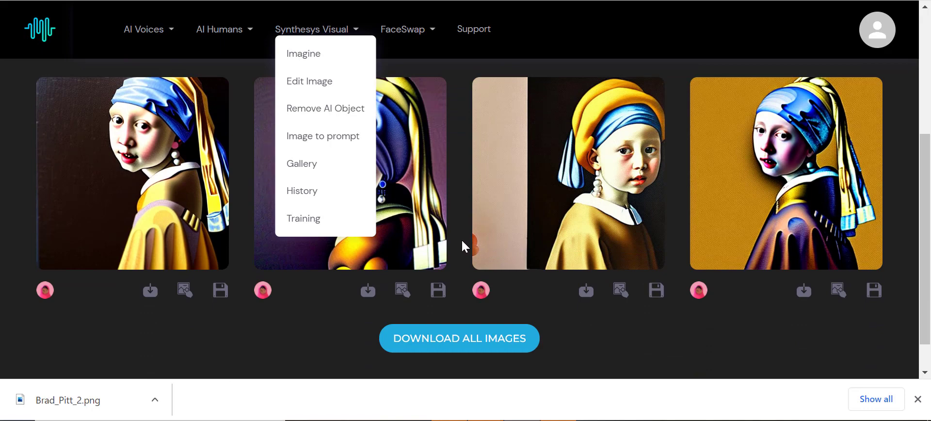
scroll(462, 239, up, 5)
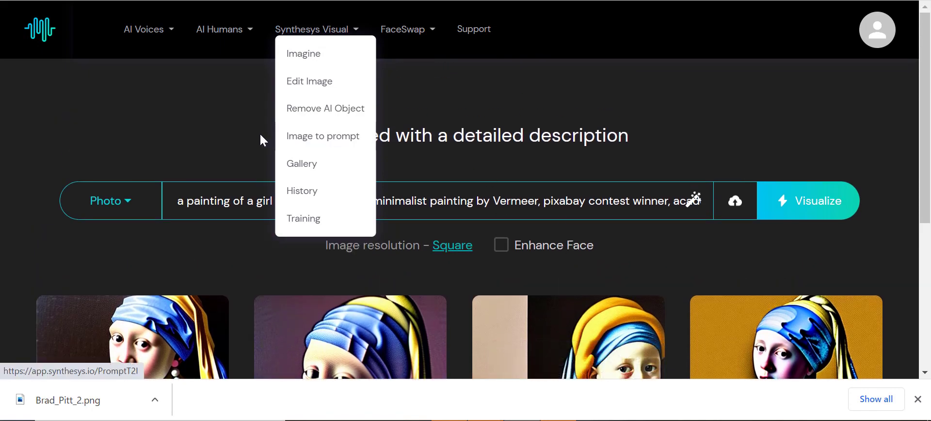
click(216, 131)
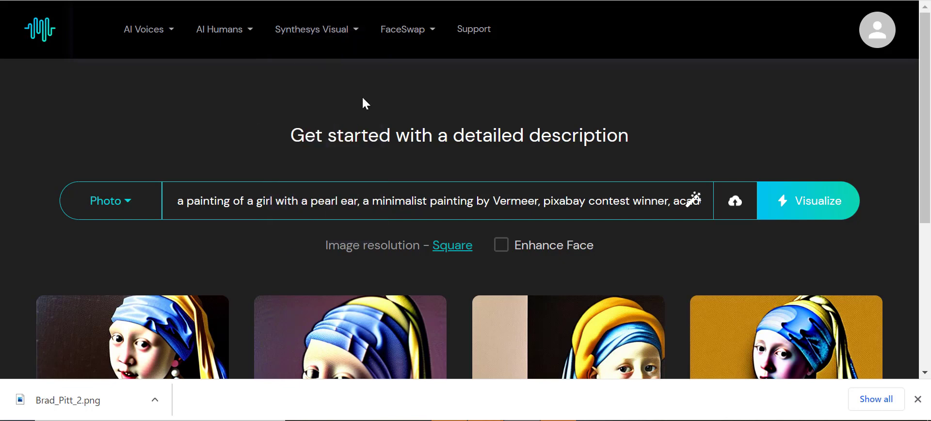